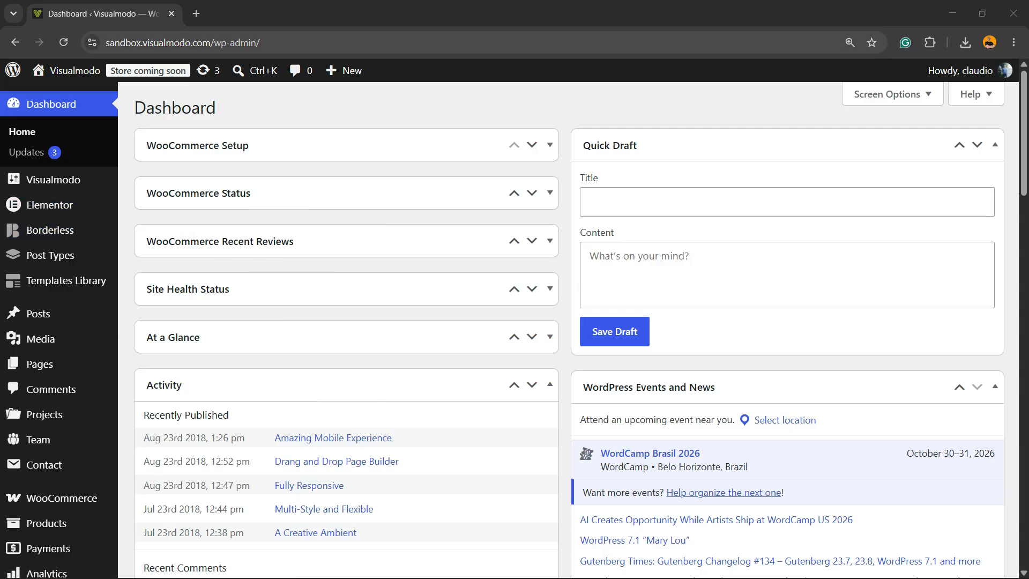
double_click(178, 43)
double_click(198, 43)
left_click(188, 43)
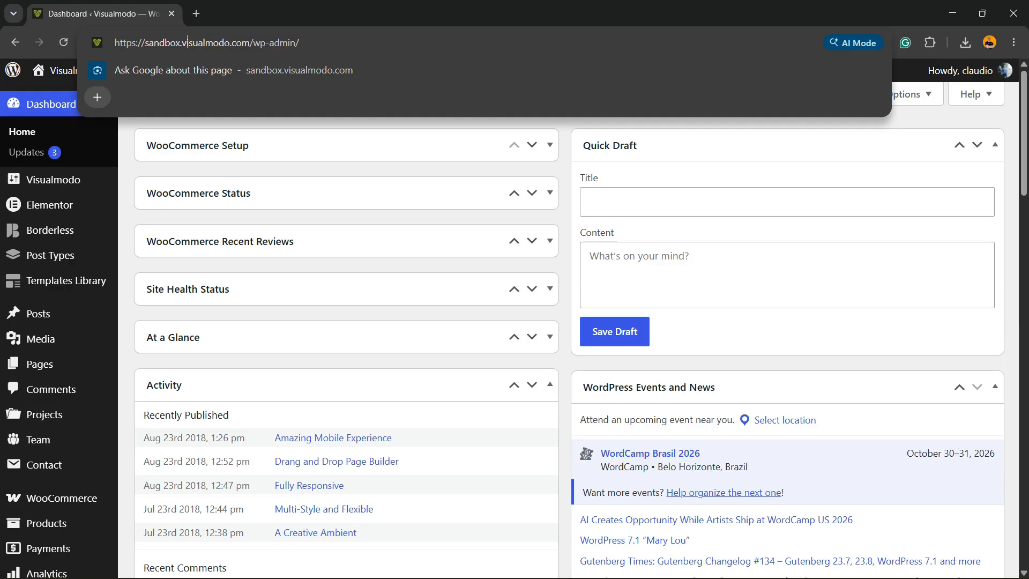
triple_click(166, 43)
left_click(171, 42)
left_click_drag(249, 43, 301, 43)
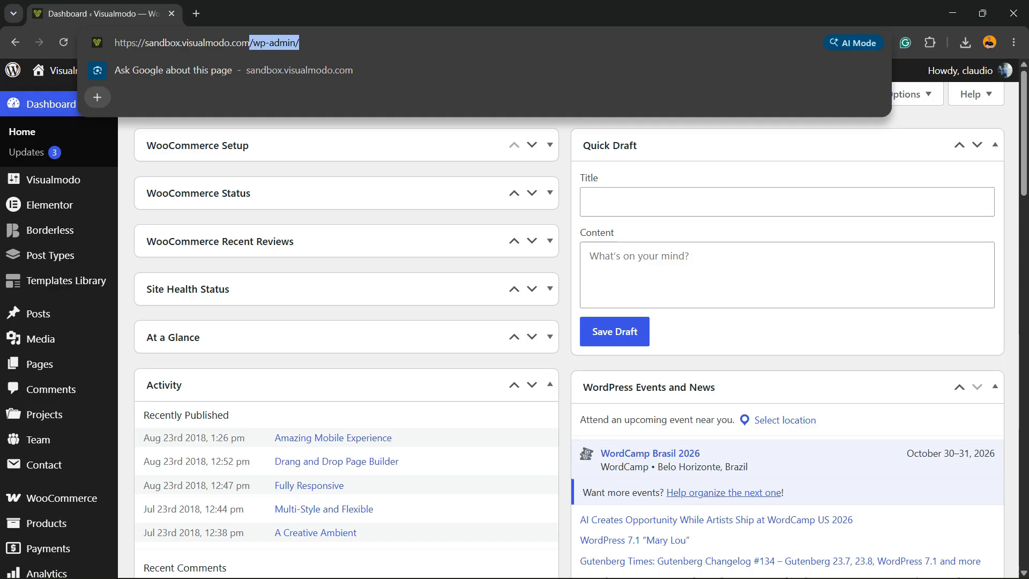
left_click(302, 43)
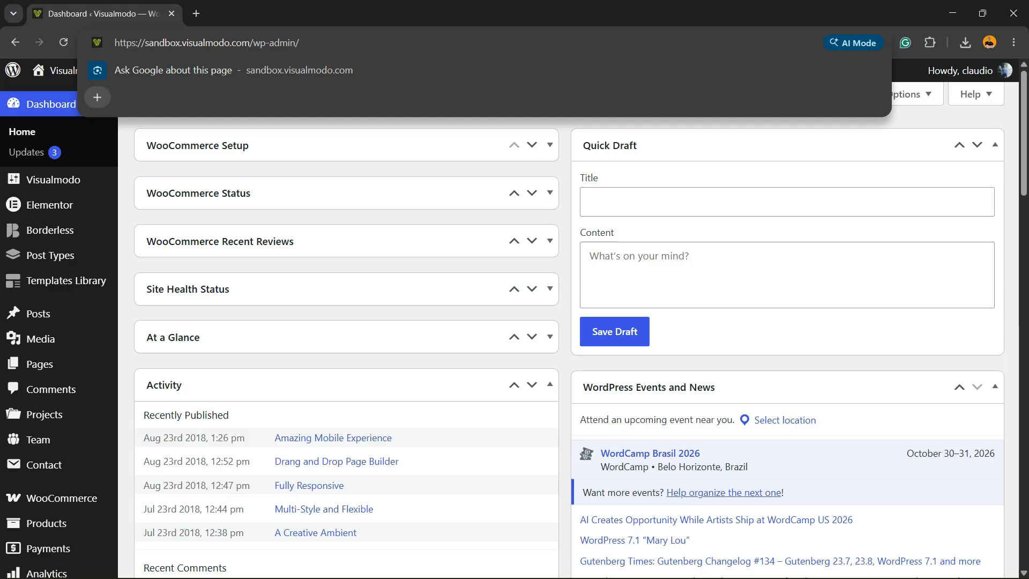
left_click(565, 166)
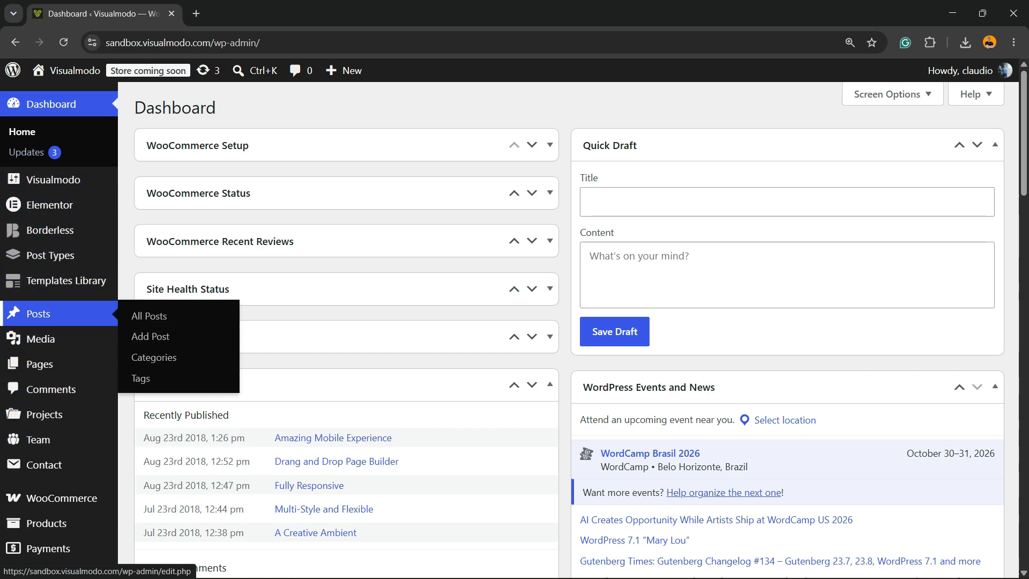
Open the page for adding plugins and show the popular plugins
scroll(48, 321, "down", 3)
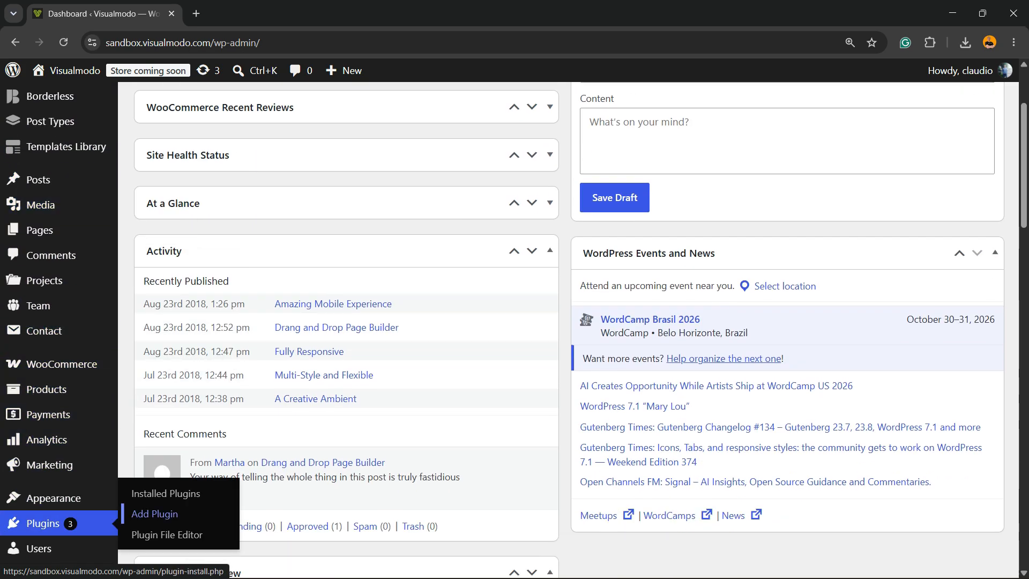
left_click(156, 514)
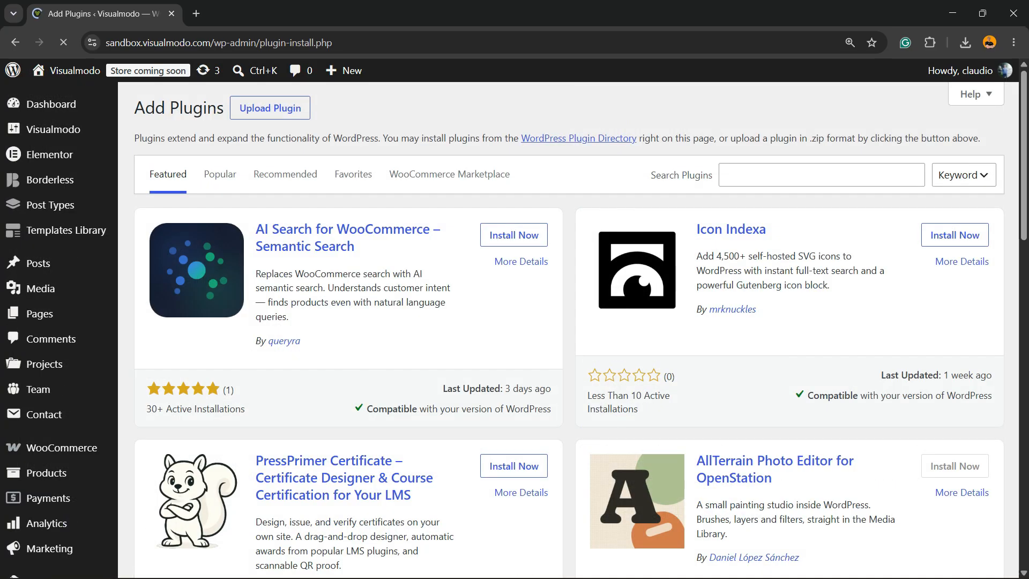
left_click(221, 175)
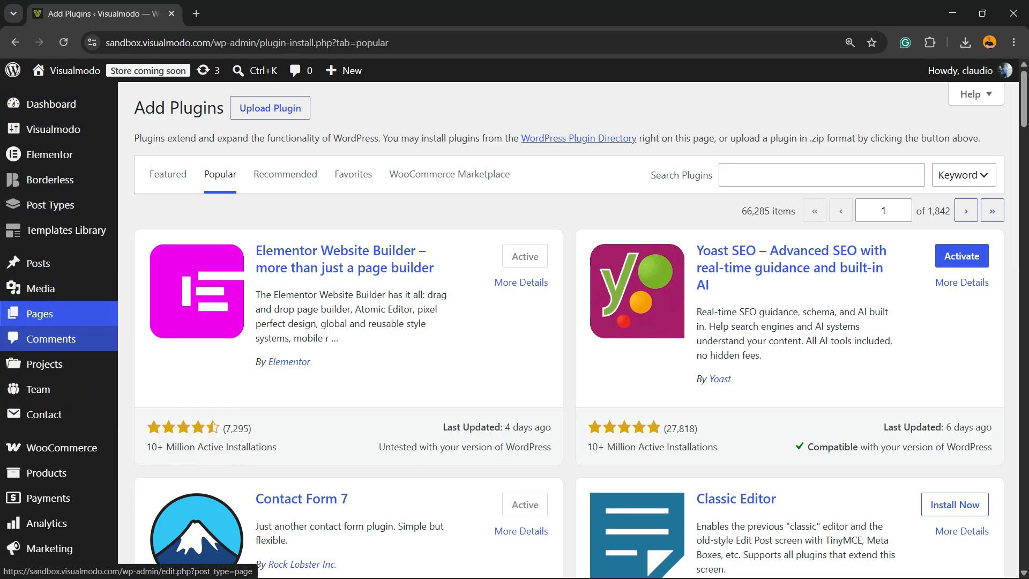
Create a new page and title it "Gallery"
mouse_move(53, 313)
left_click(151, 336)
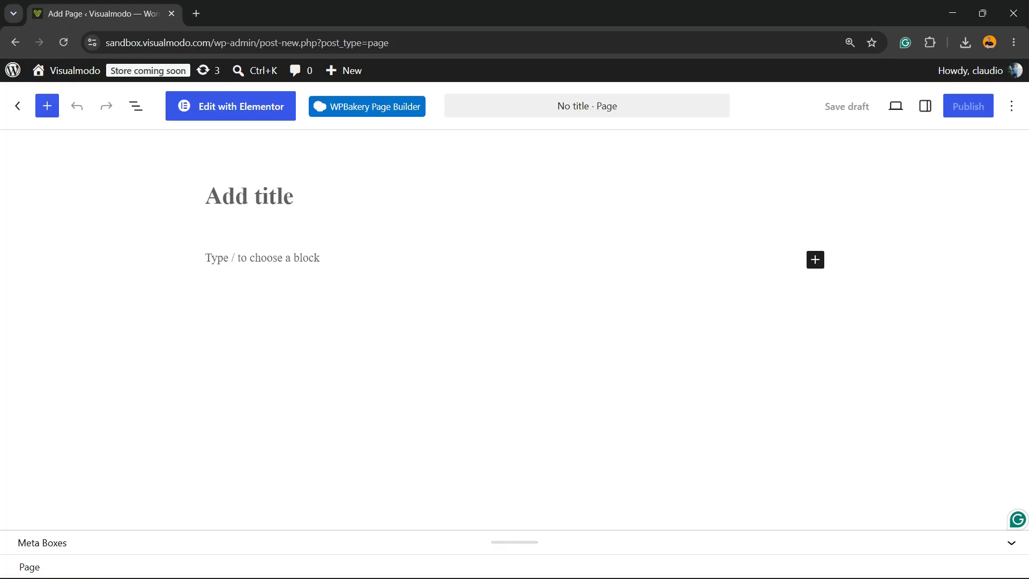
type("H")
key("BackSpace")
type("Gallery")
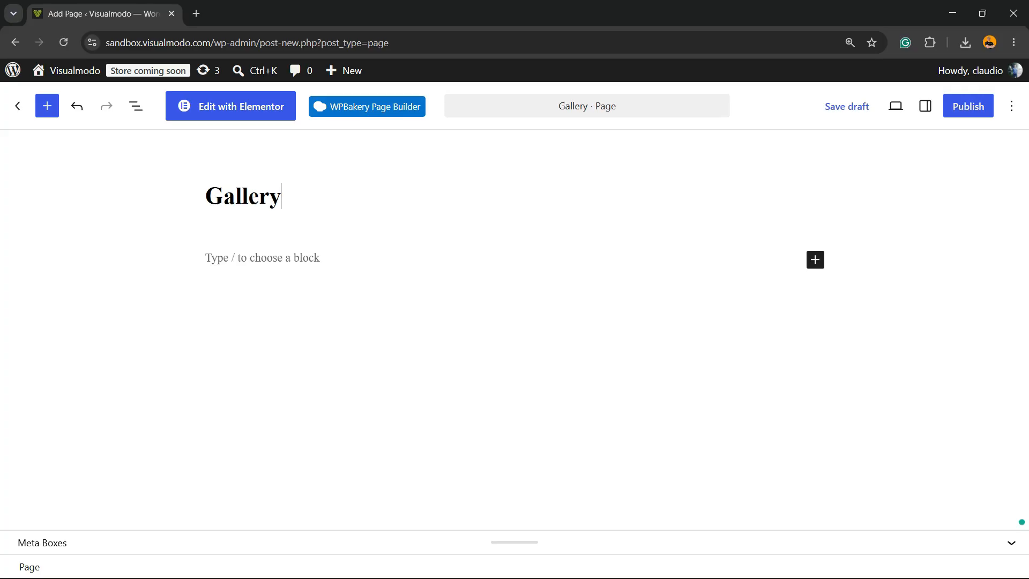
Publish the Gallery page and open it for editing with Elementor
left_click(968, 107)
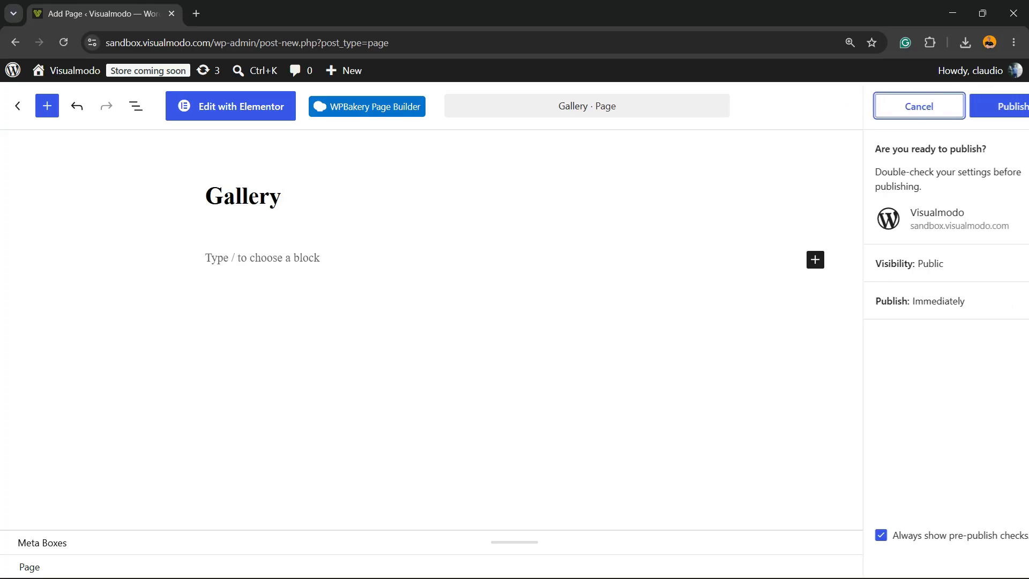
left_click(971, 106)
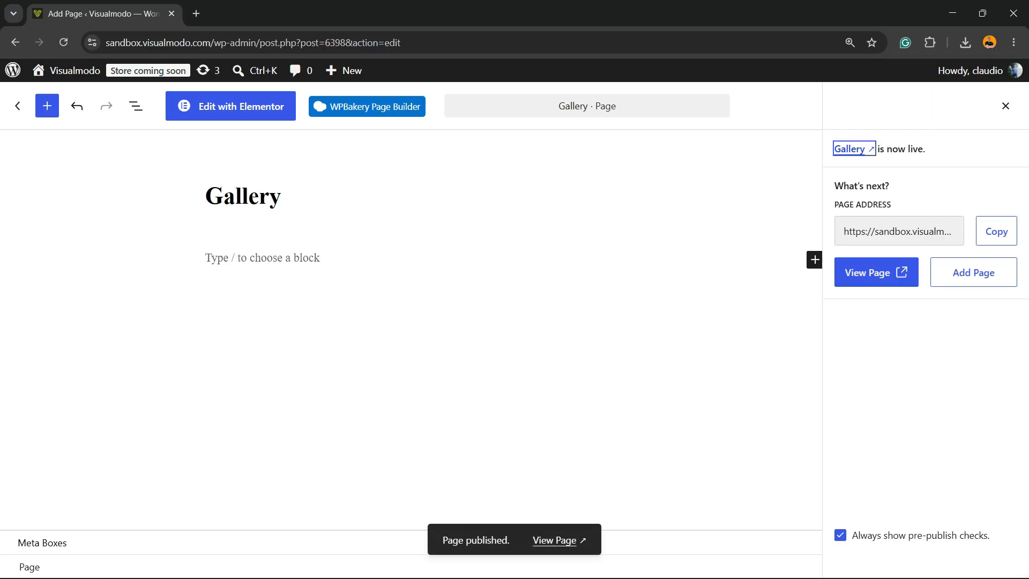
key("Tab")
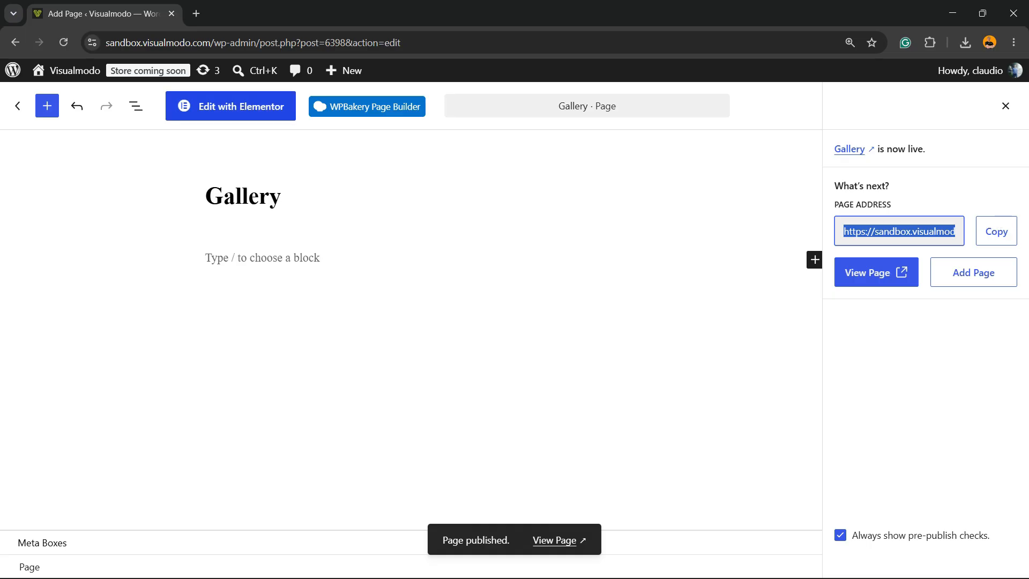
left_click(230, 106)
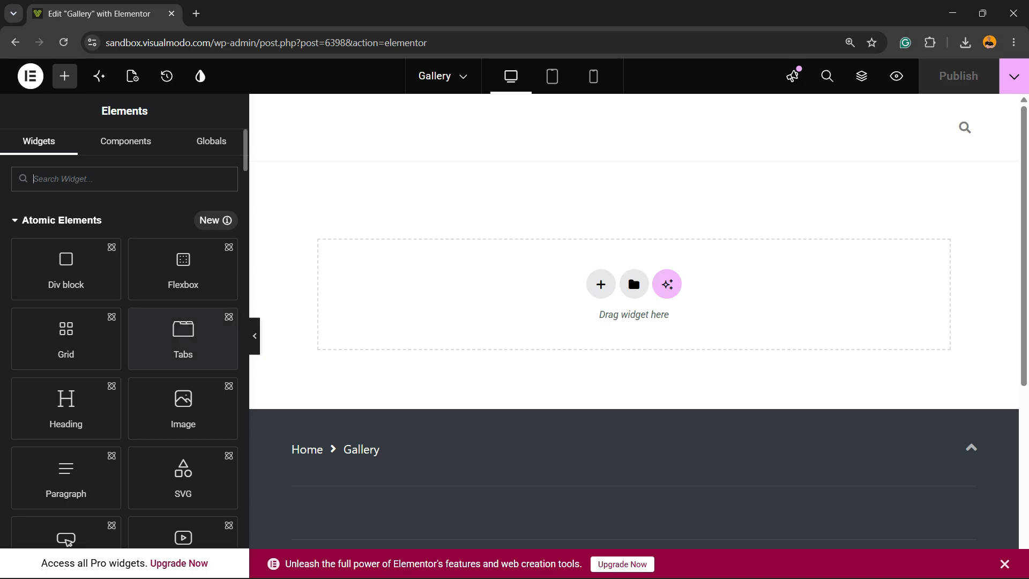
Look through the available Elementor widgets, including the Pro, Layout, Basic and General groups
scroll(182, 268, "down", 15)
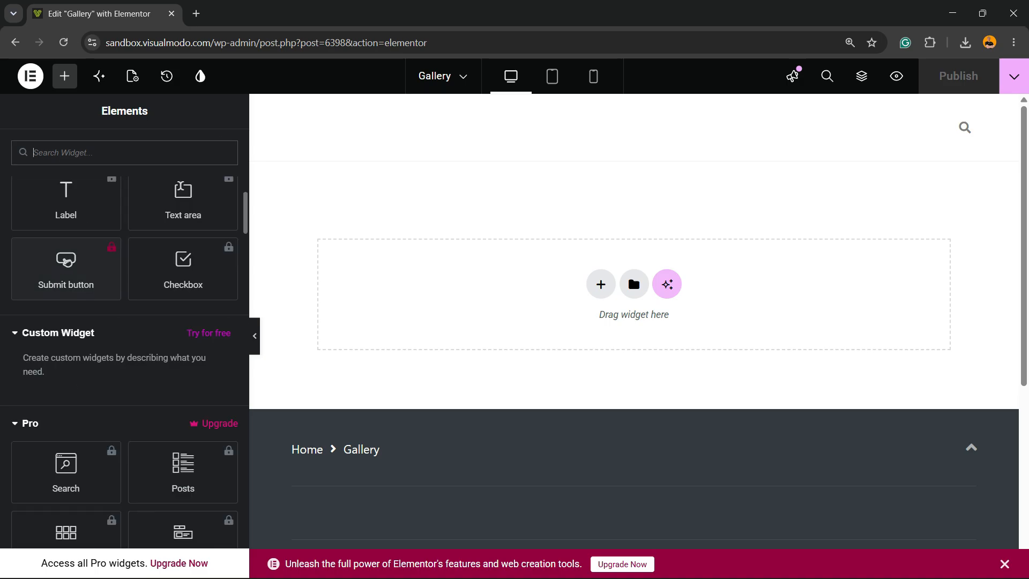
scroll(70, 346, "down", 7)
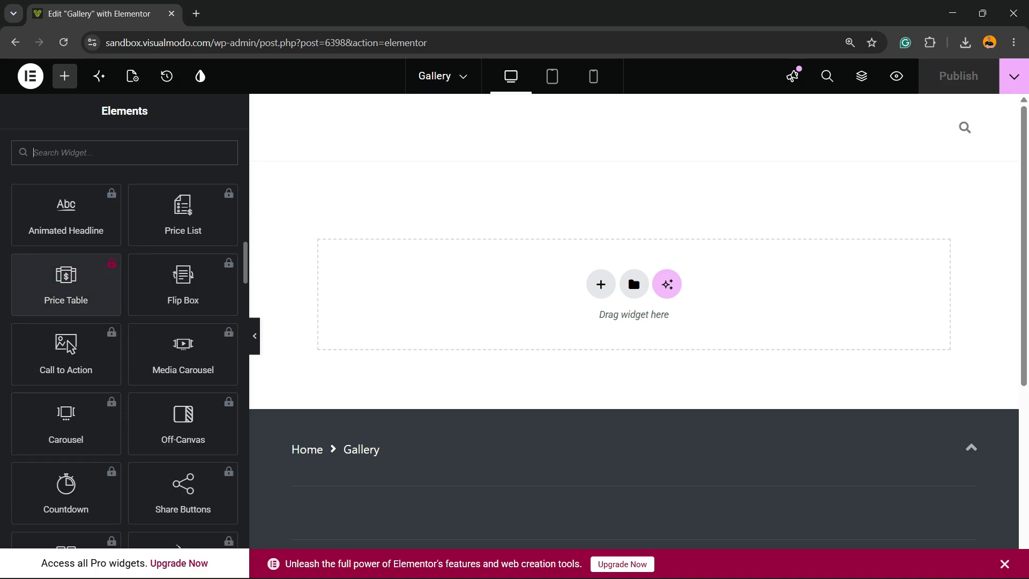
scroll(183, 290, "down", 3)
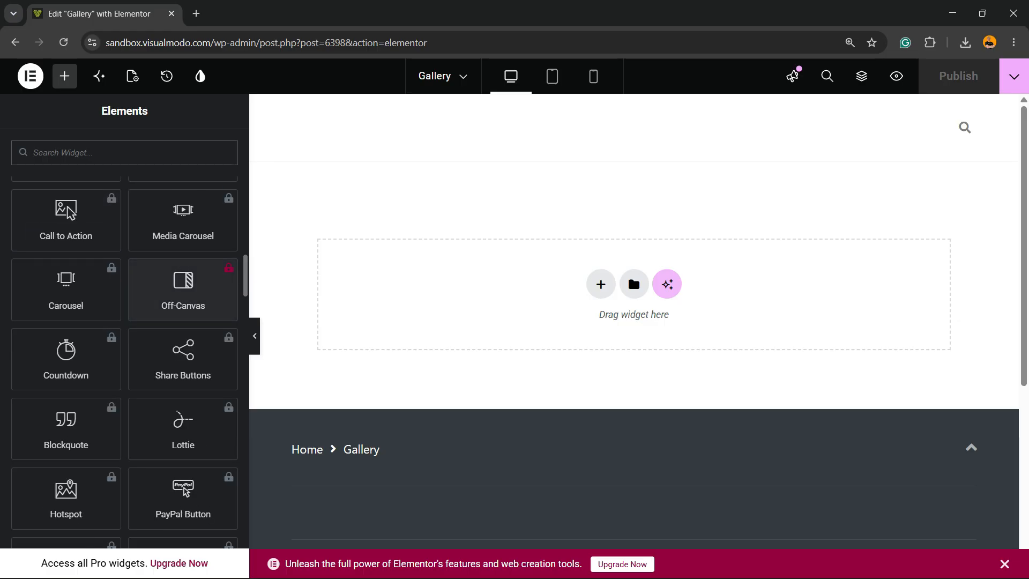
scroll(183, 289, "down", 15)
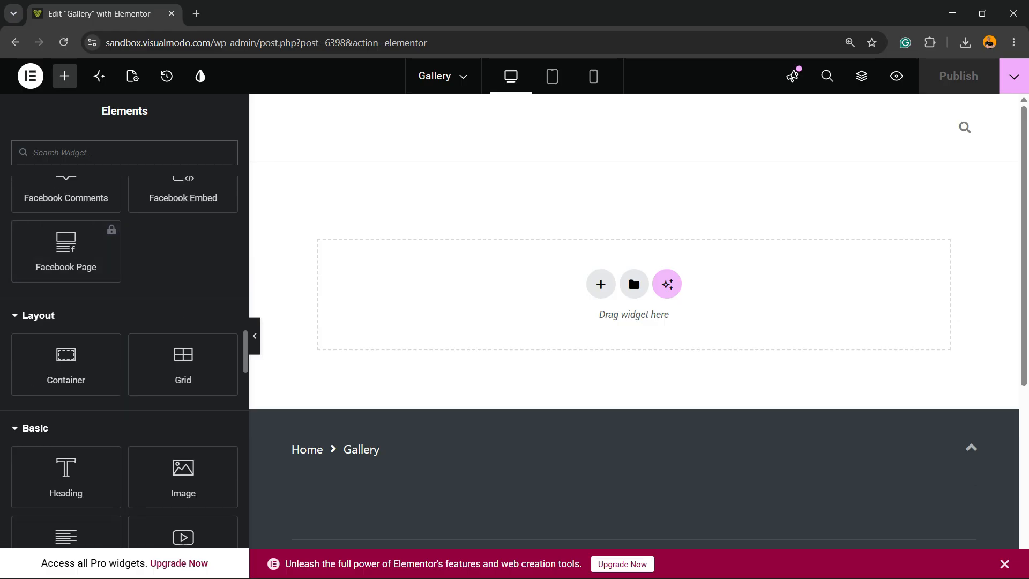
left_click(124, 155)
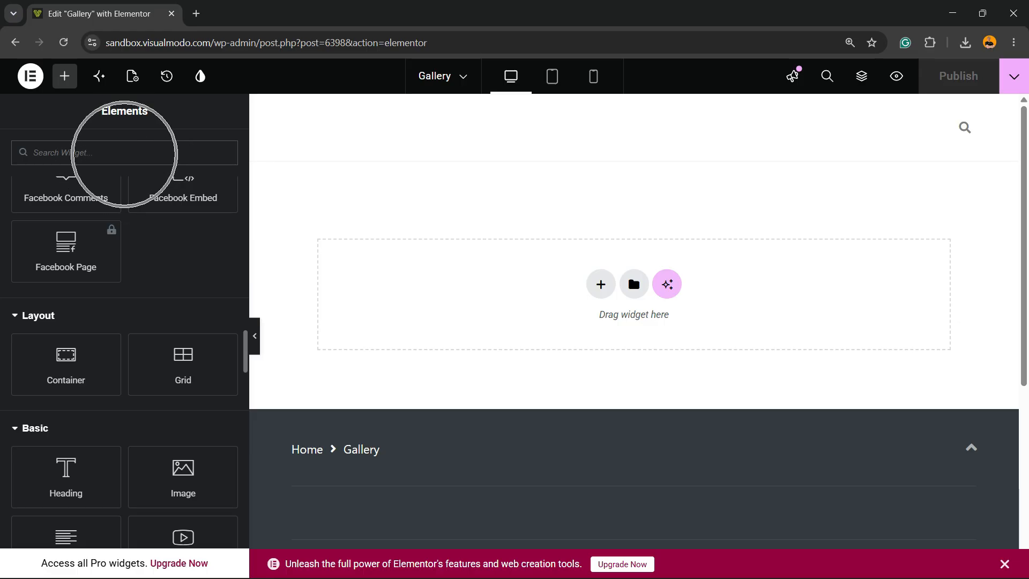
scroll(125, 349, "down", 3)
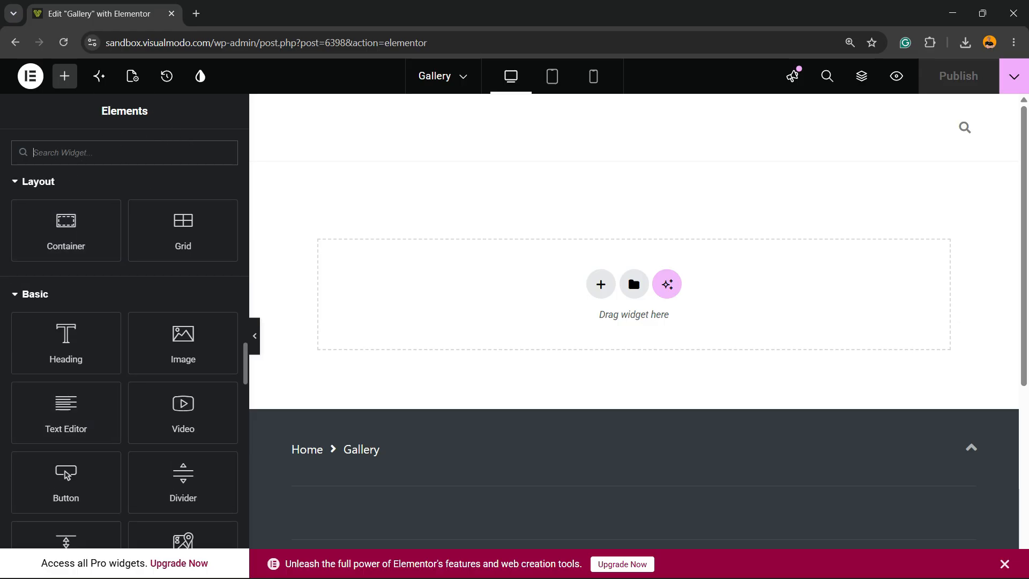
scroll(66, 332, "down", 6)
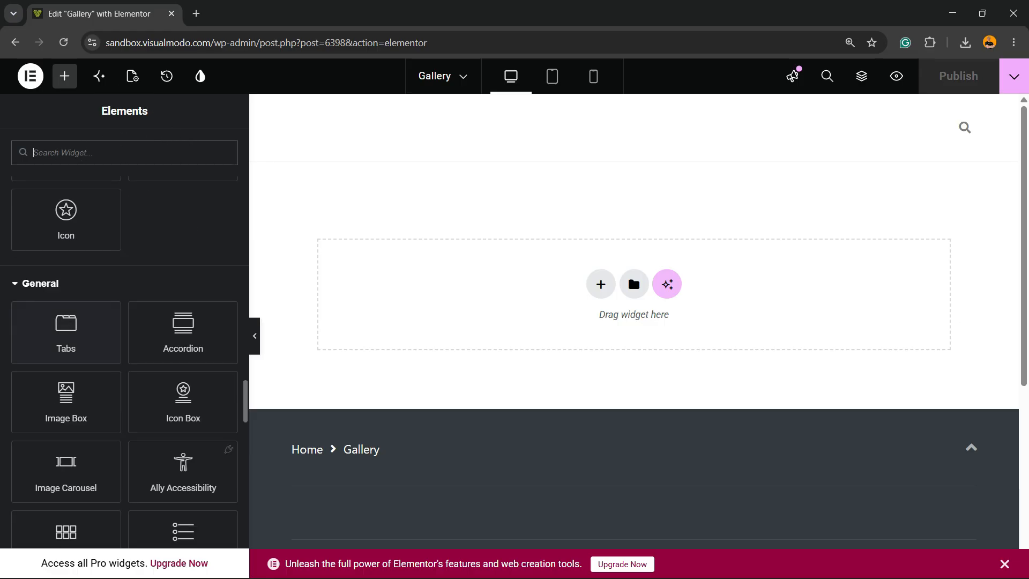
scroll(66, 332, "down", 3)
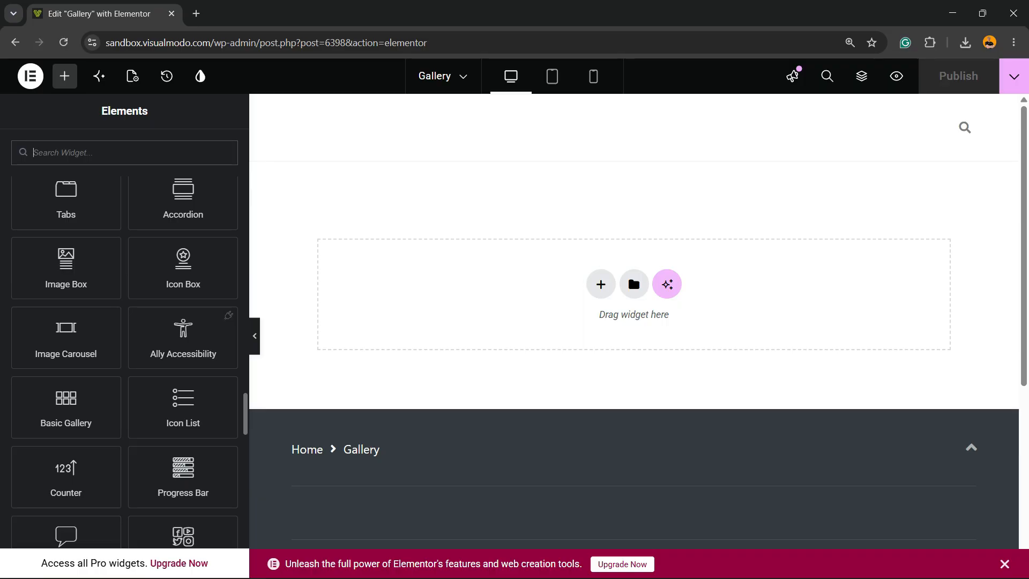
Search the widgets for "ga" and add the Basic Gallery widget to the page
type("ga")
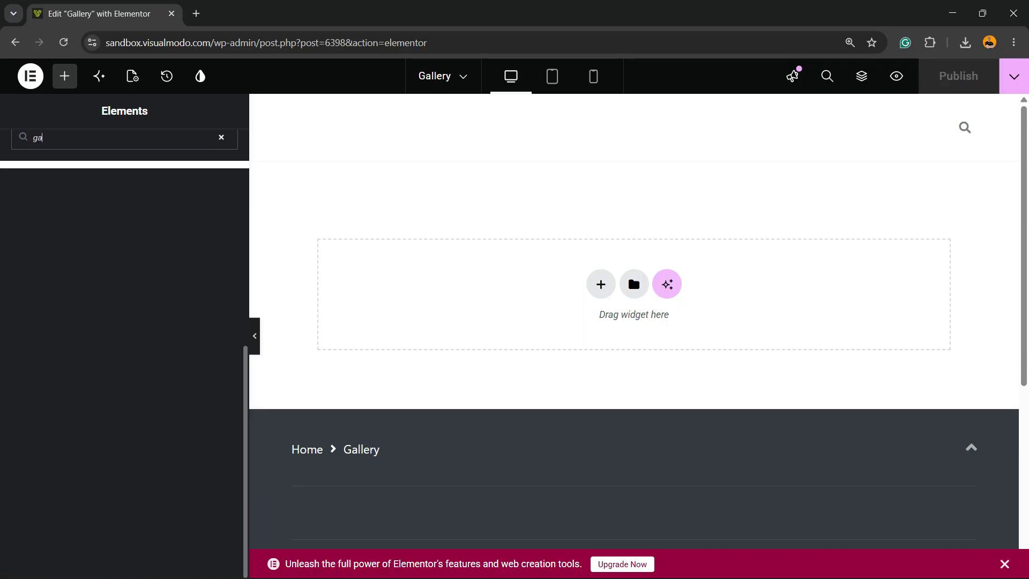
key("ctrl")
key("ctrl")
key("ctrl")
key("ctrl")
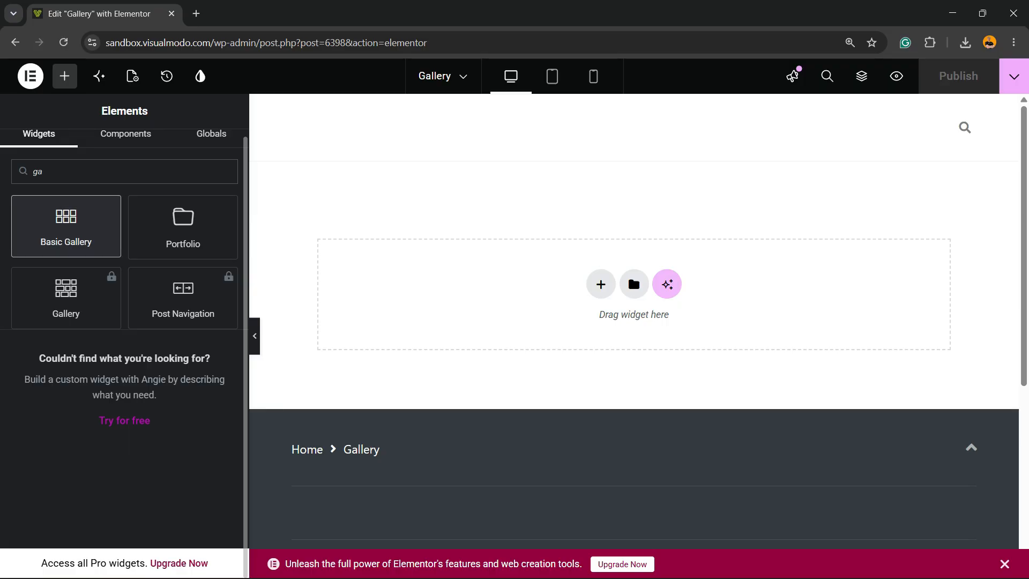
left_click(64, 228)
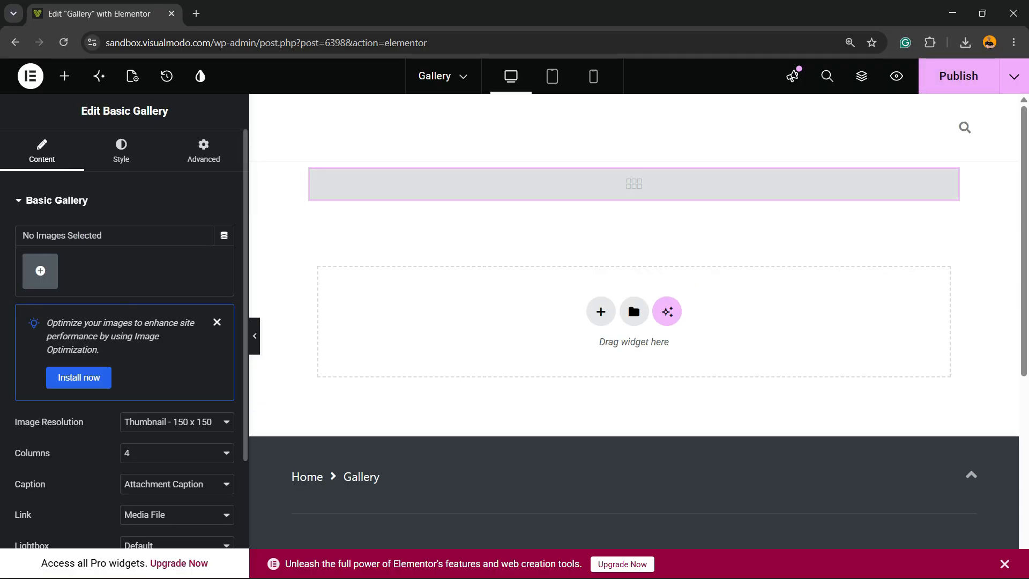
Start choosing the gallery's images from the media library: prime-slide4-thumbnail.webp, romantic-slide-bg.jpg, and the prime-slide1, prime-slide2 and prime-slide3 thumbnails
left_click(40, 271)
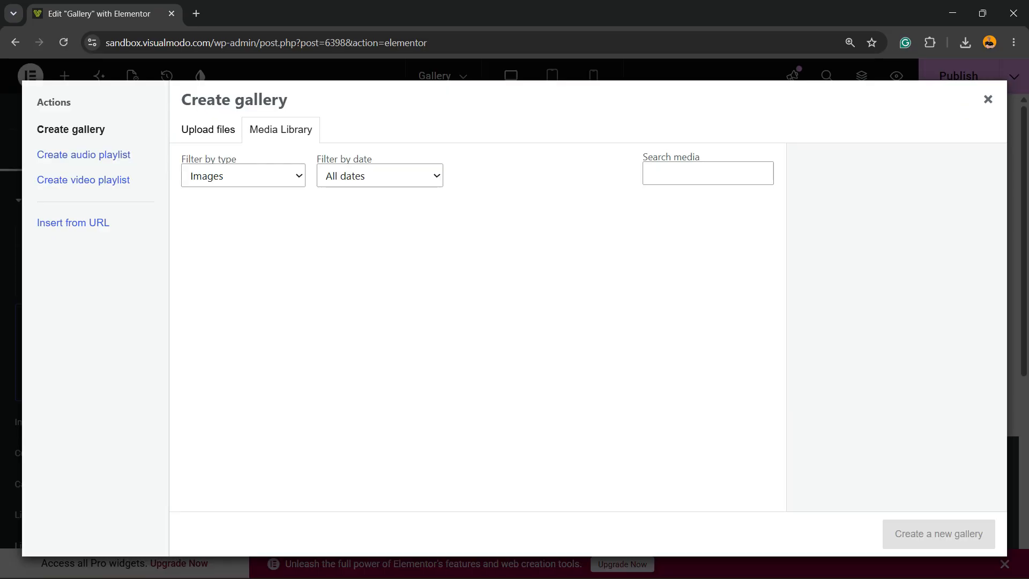
scroll(472, 353, "down", 12)
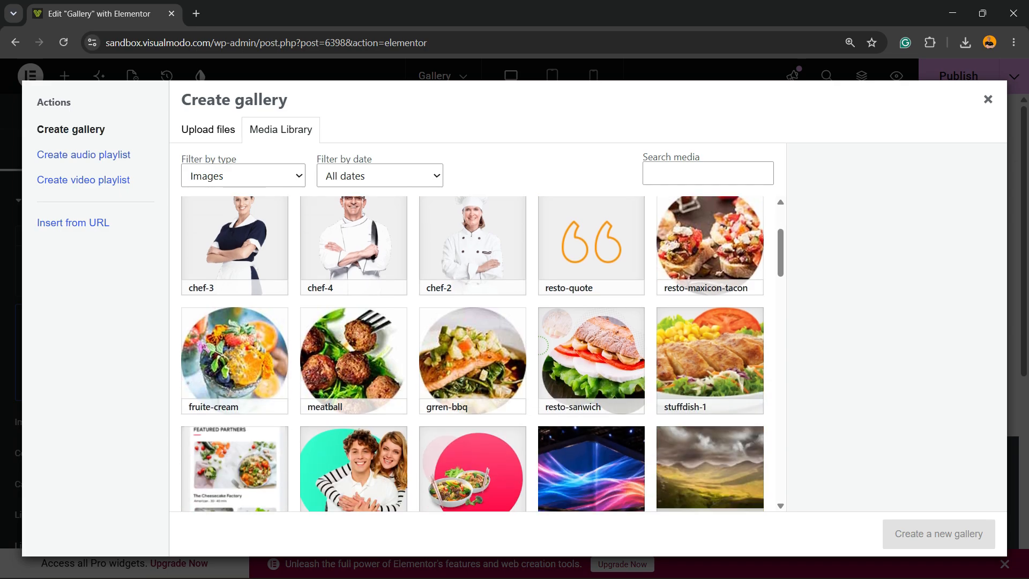
scroll(471, 354, "up", 2)
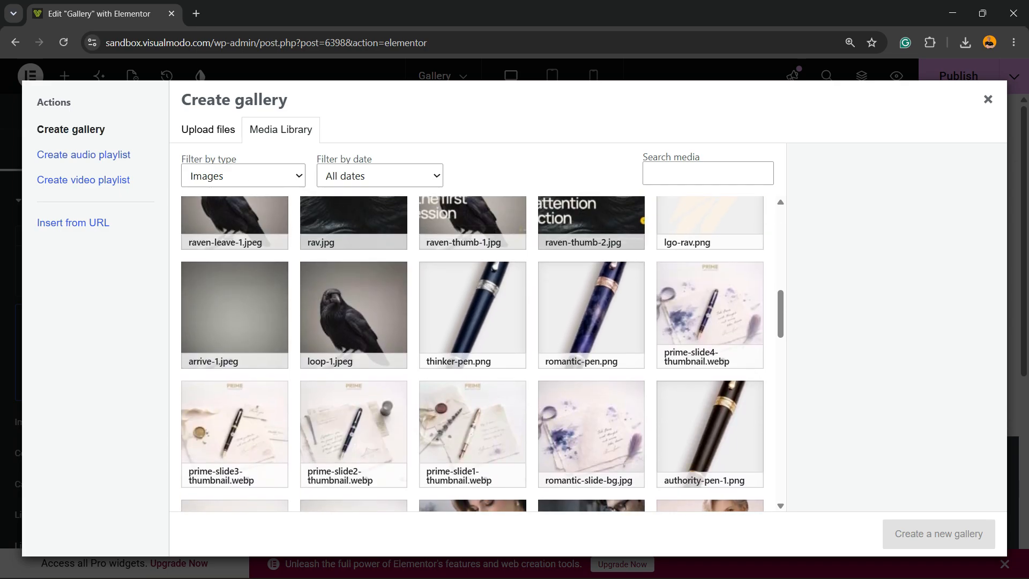
left_click(709, 315)
left_click(591, 433)
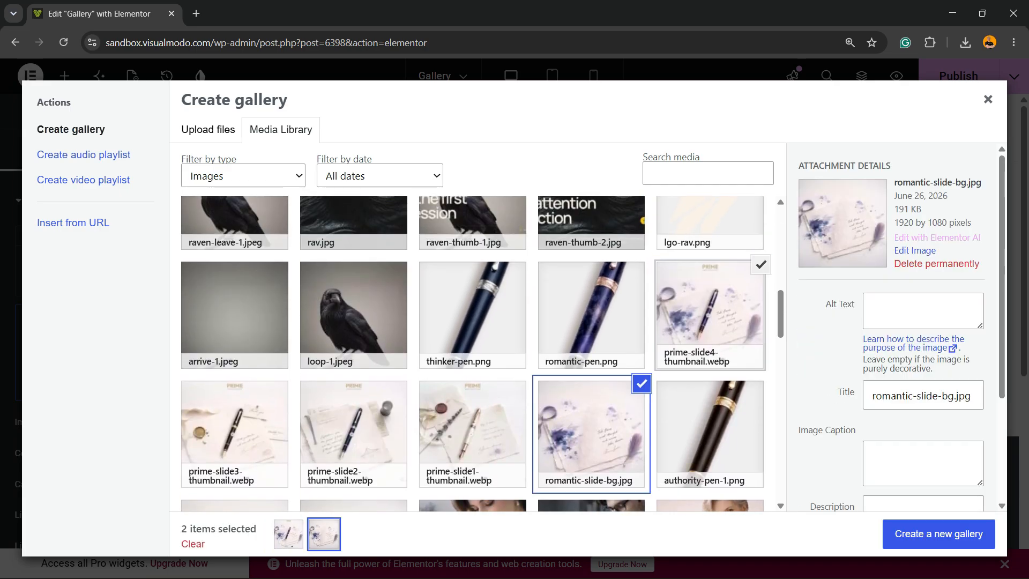
left_click(473, 433)
left_click(353, 433)
left_click(234, 433)
Add thinker-slidebg.jpg, authority-slidebg.jpg, confidant-pen-1.png and 1confidant-slidebg.jpg to the image selection
scroll(234, 424, "down", 2)
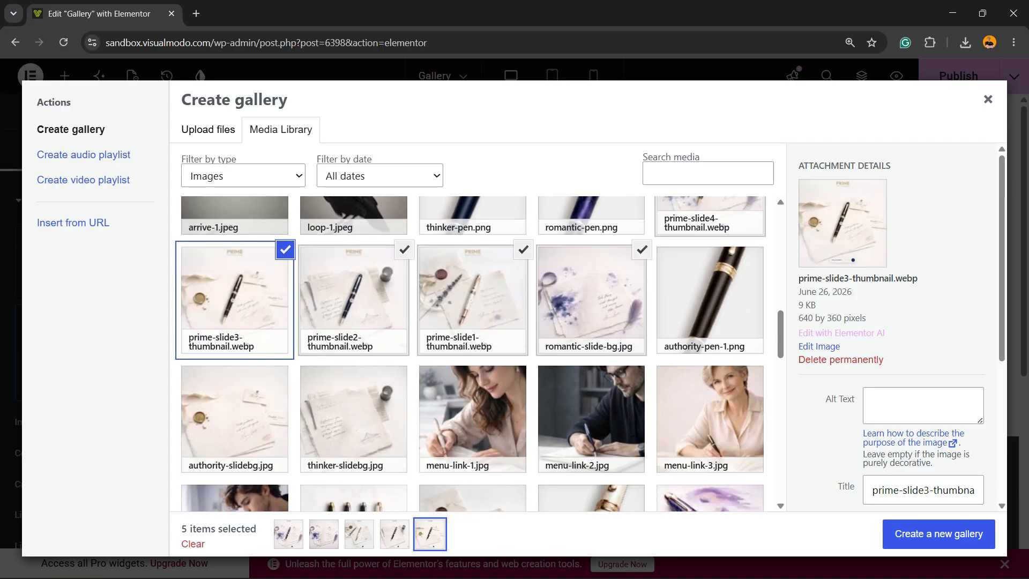
left_click(354, 418)
left_click(234, 418)
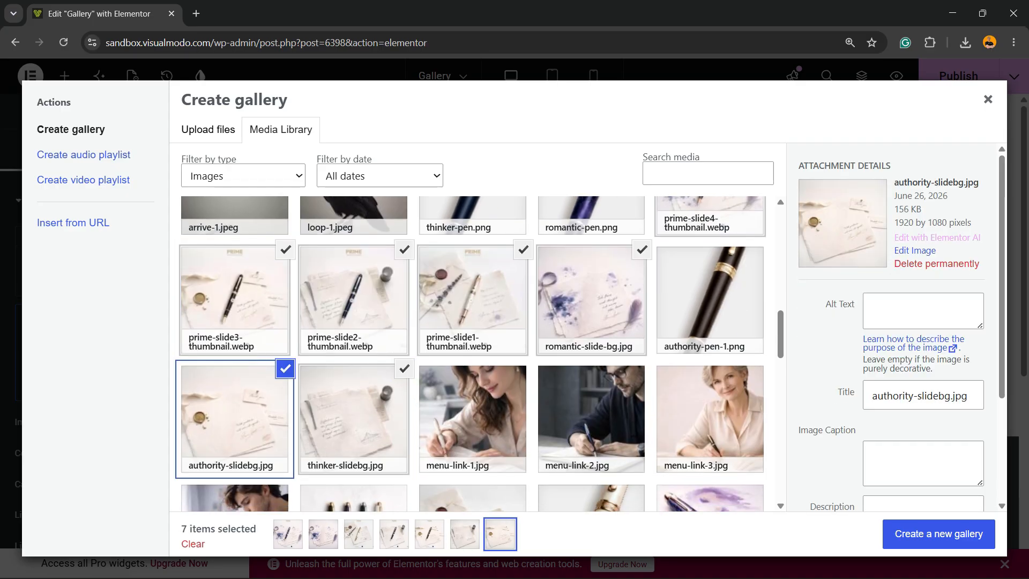
scroll(472, 354, "up", 2)
scroll(471, 354, "down", 4)
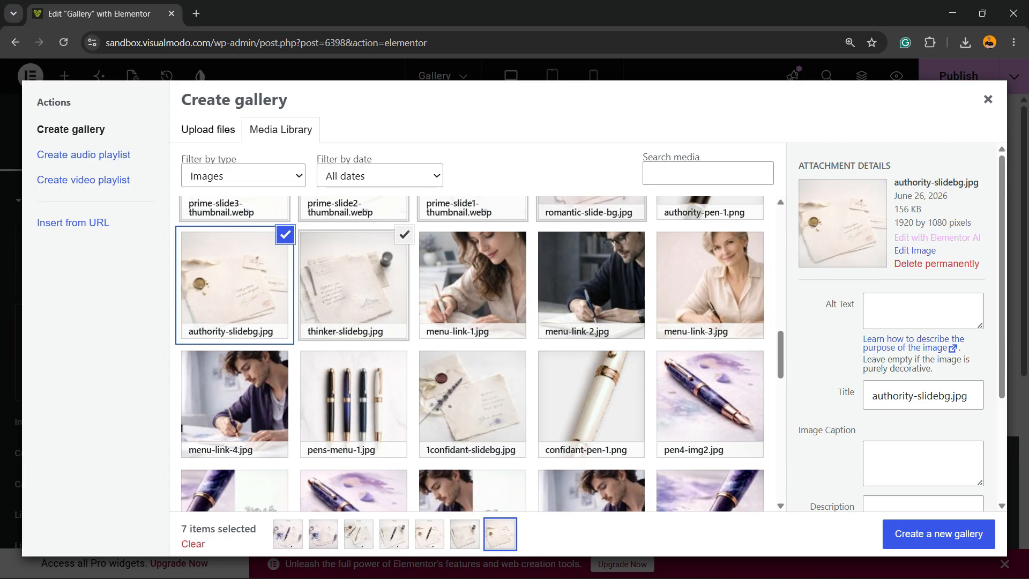
left_click(591, 404)
left_click(472, 404)
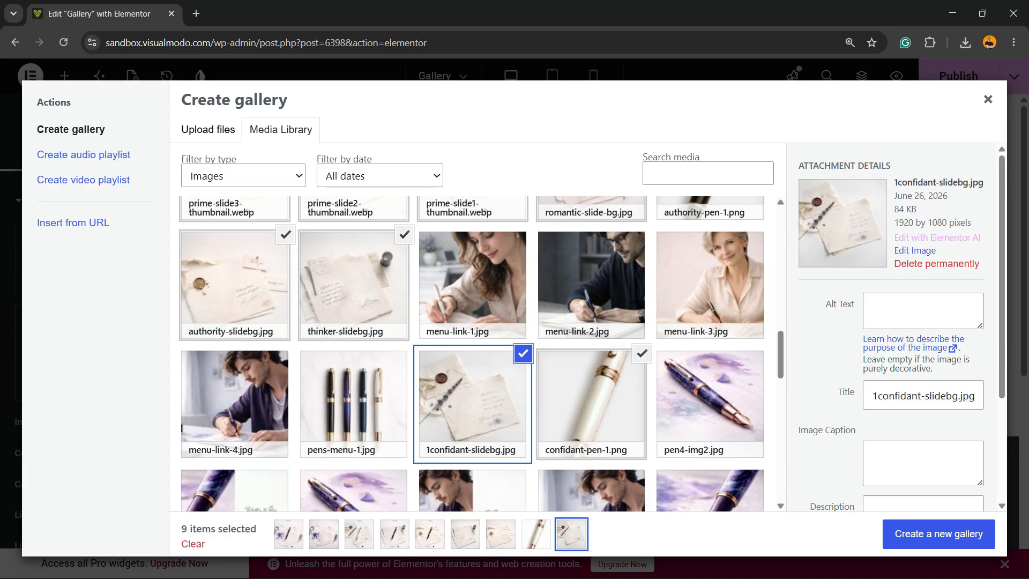
Add authority-thumb2.webp to the image selection and create a new gallery from the selected images
scroll(472, 354, "down", 2)
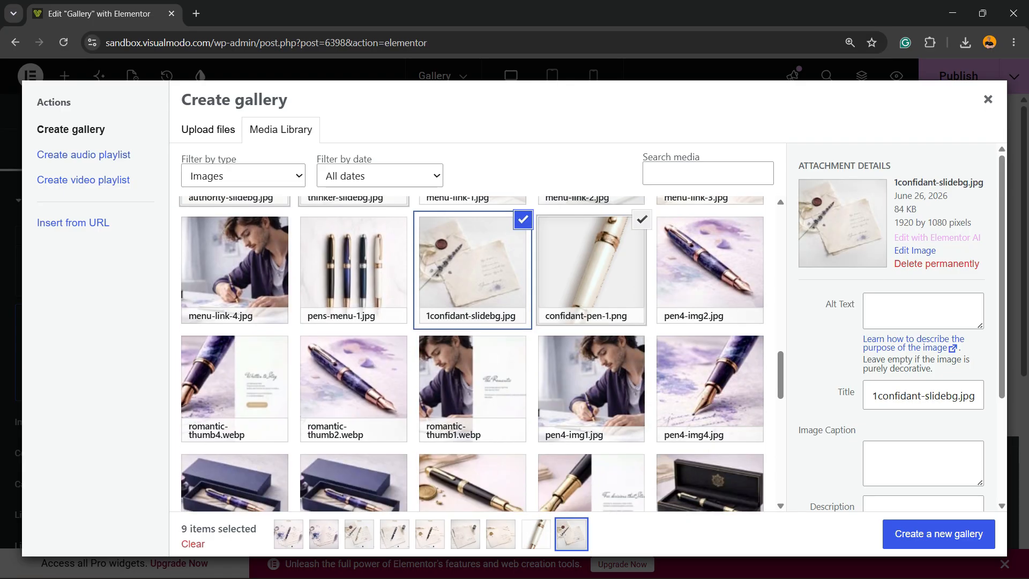
scroll(472, 354, "down", 2)
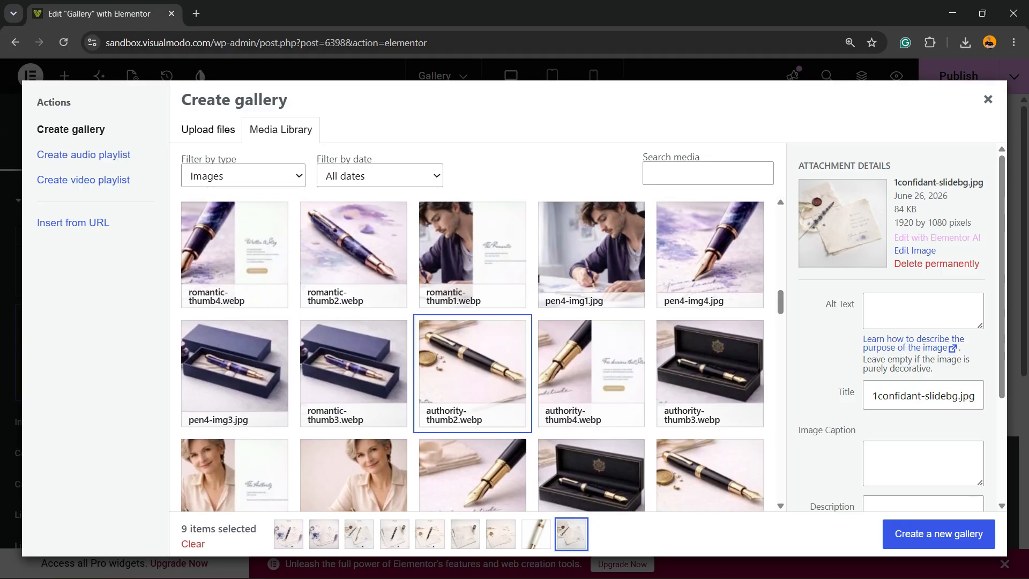
left_click(473, 370)
left_click(938, 534)
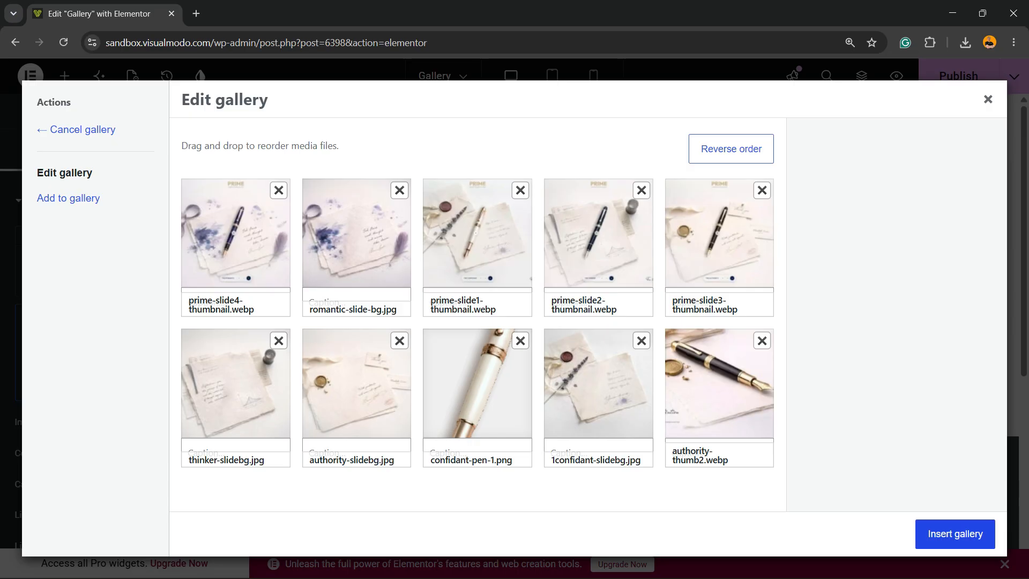
Insert the gallery into the page and edit its image selection to remove confidant-pen-1.png
left_click(955, 534)
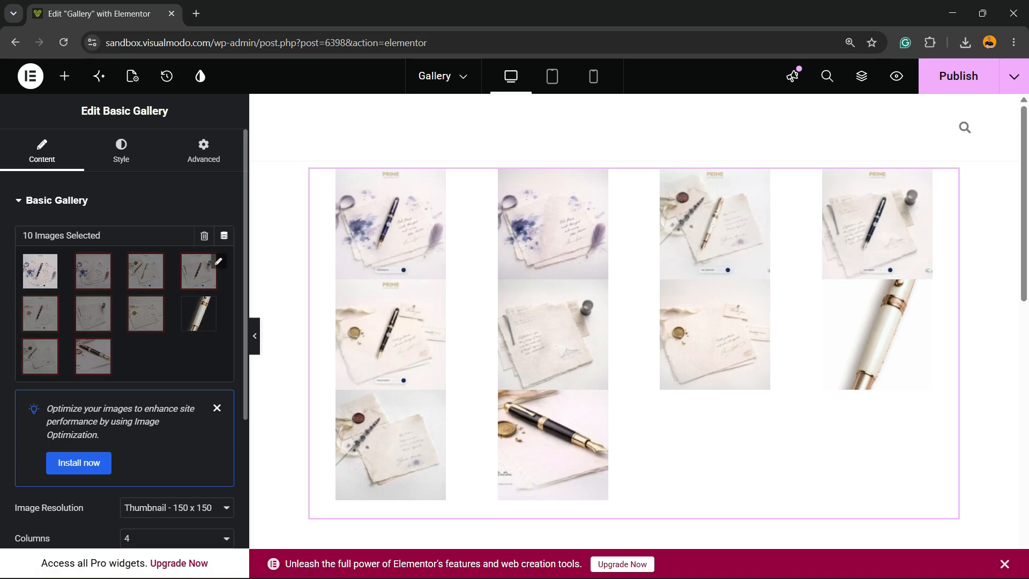
left_click(218, 261)
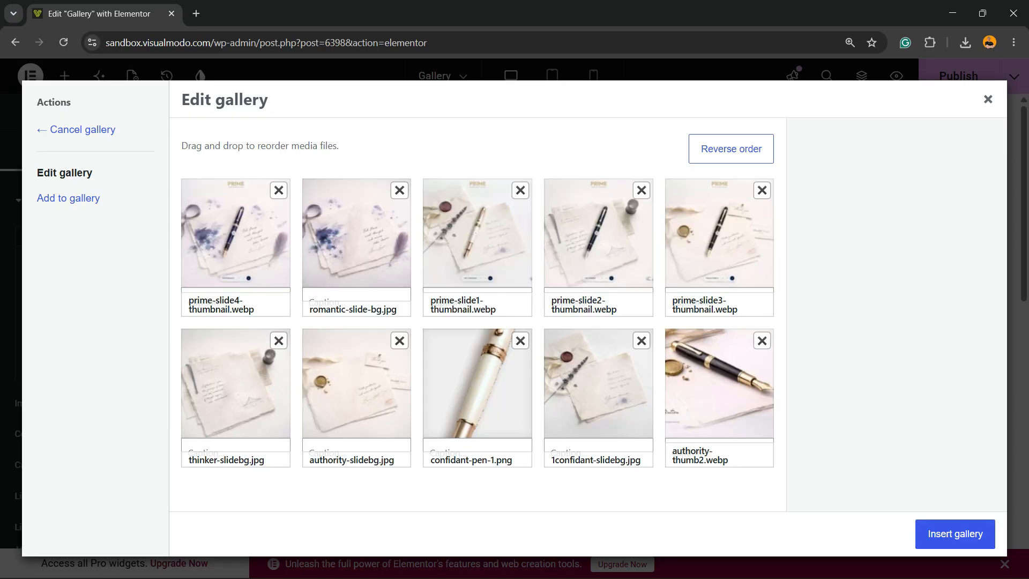
left_click(521, 340)
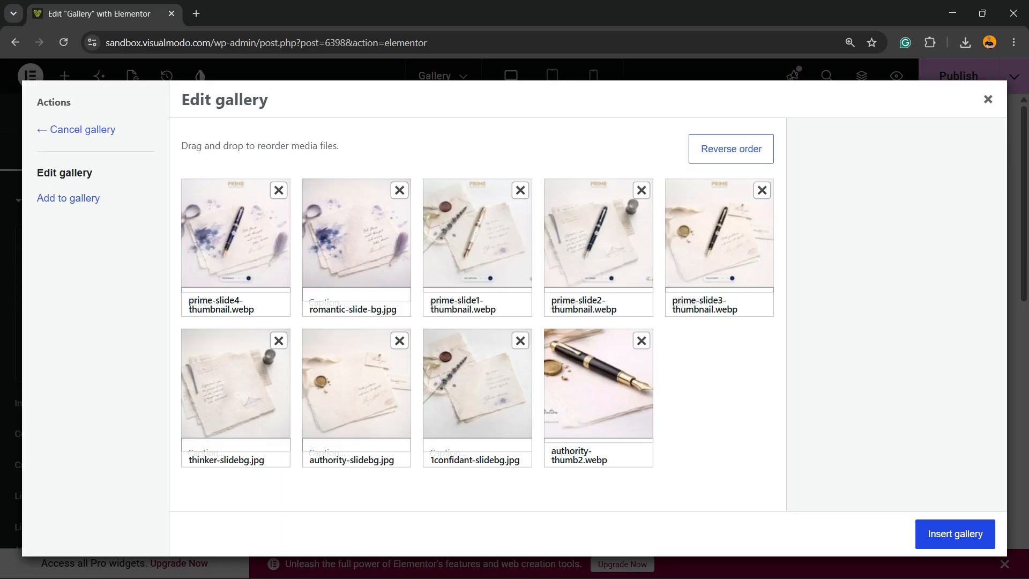
left_click(955, 534)
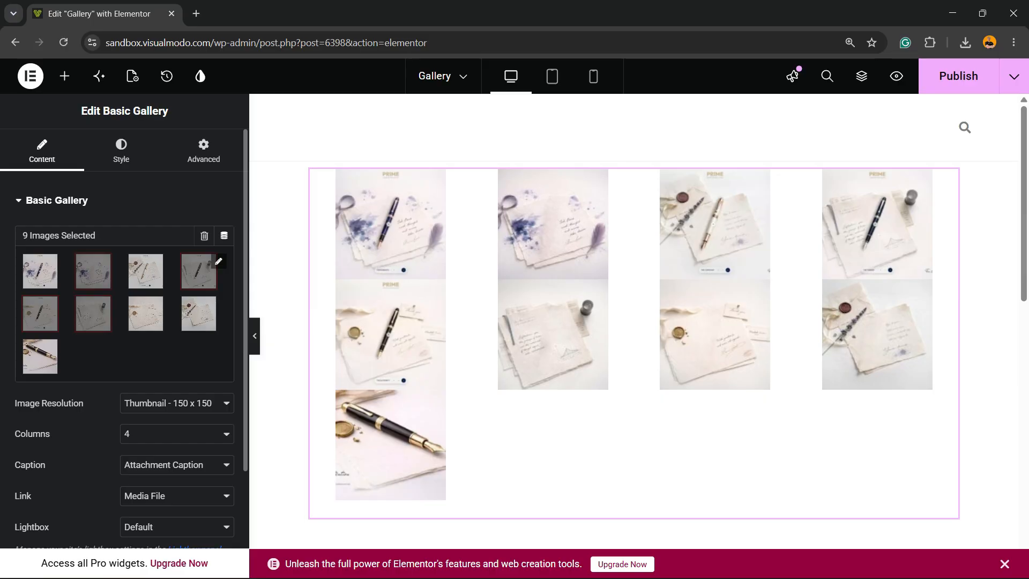
Set the gallery's image resolution to Full and its column count to 3
scroll(198, 271, "down", 3)
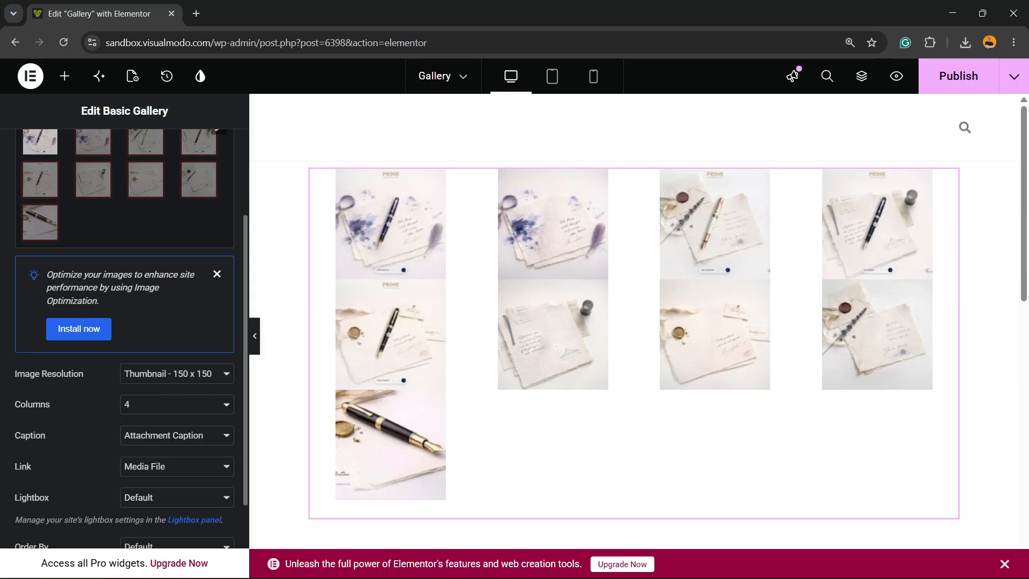
left_click(177, 374)
left_click(161, 553)
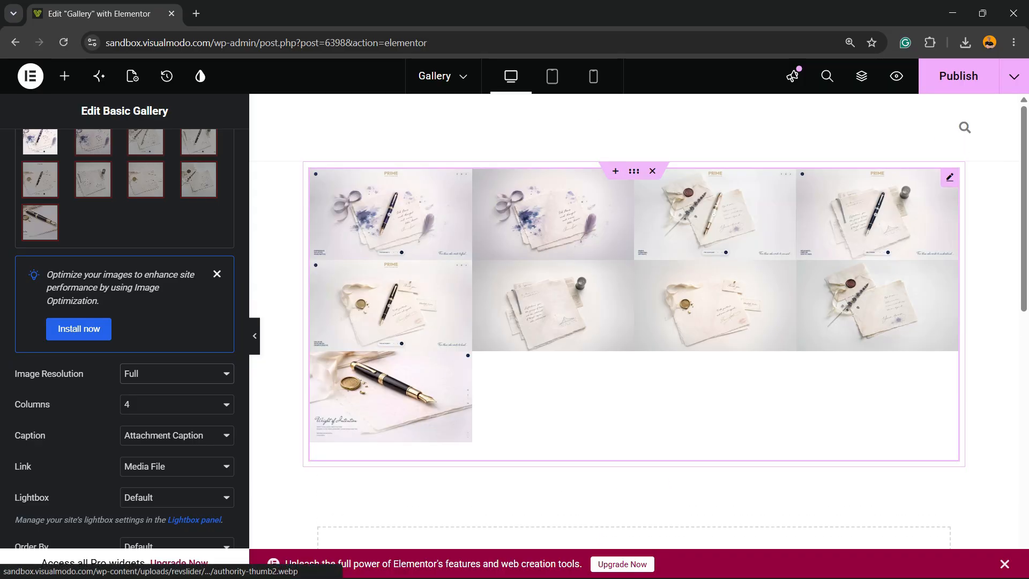
left_click(176, 404)
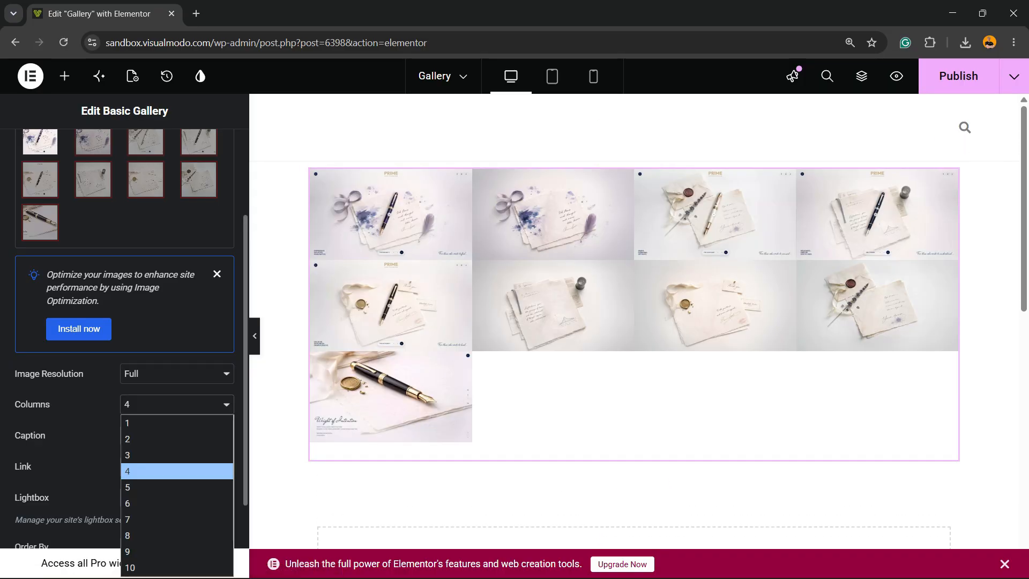
left_click(177, 455)
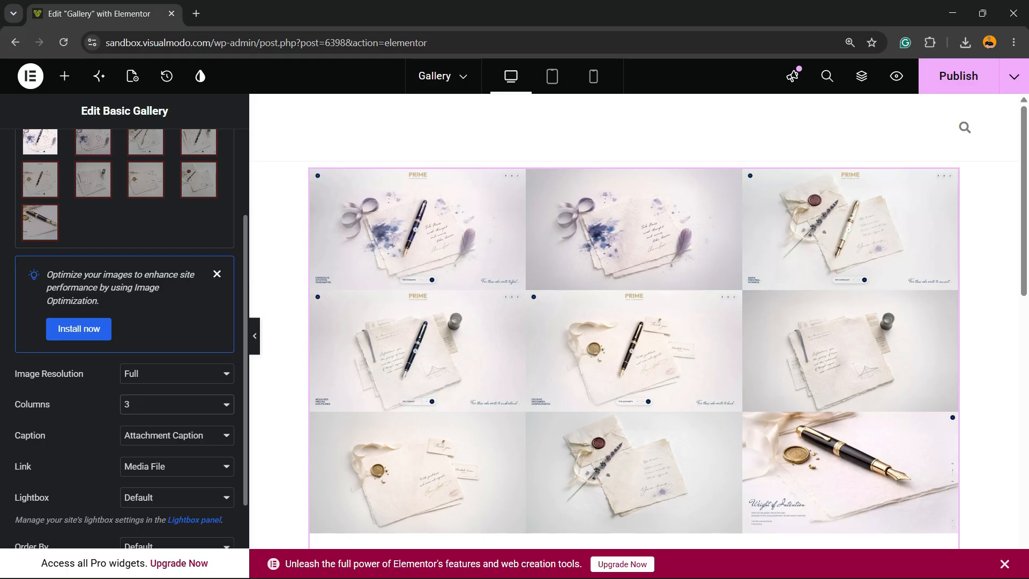
Link the gallery images to Media File and set Lightbox to Yes
left_click(177, 466)
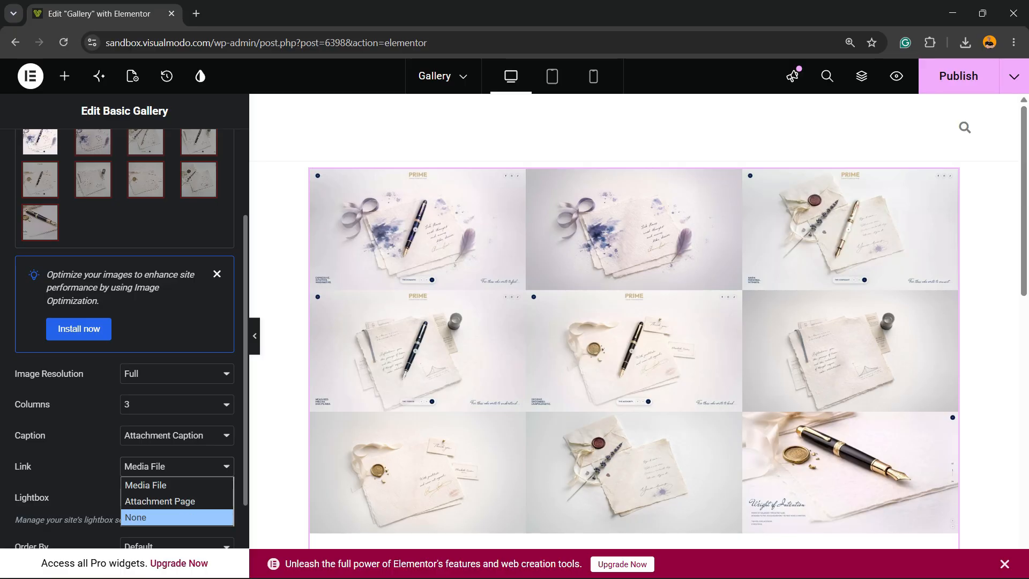
left_click(161, 485)
scroll(125, 338, "down", 3)
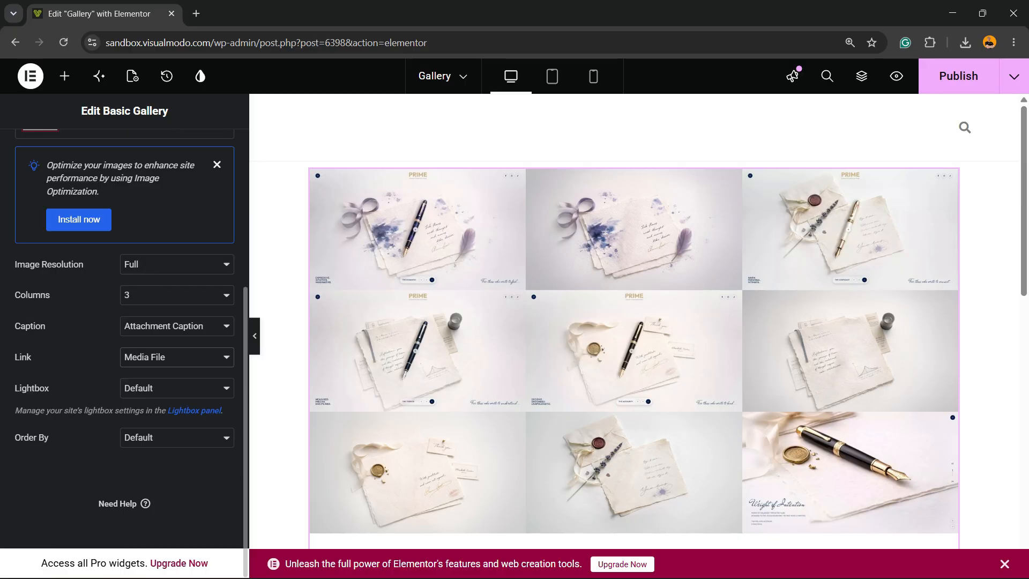
left_click(177, 388)
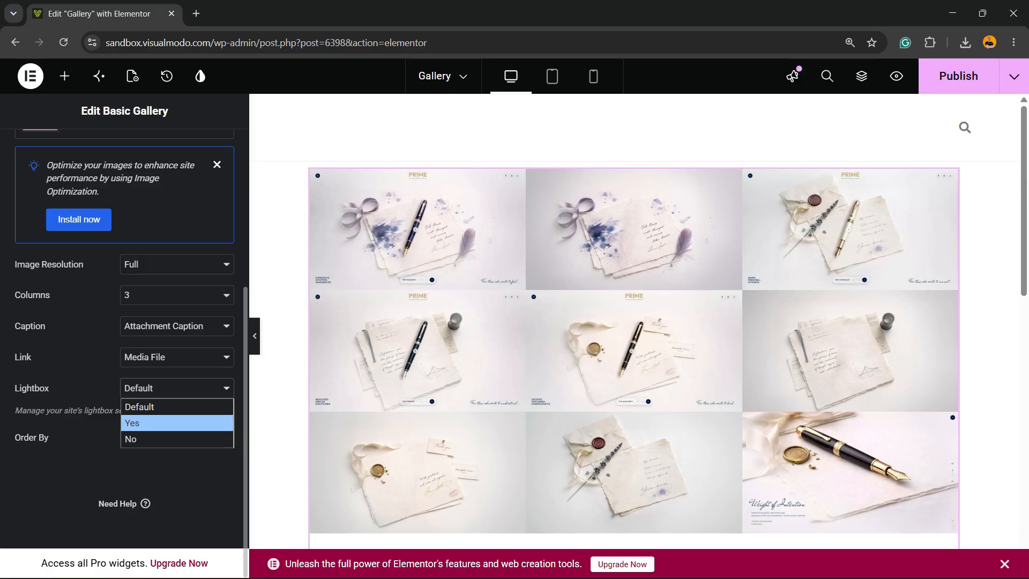
left_click(139, 423)
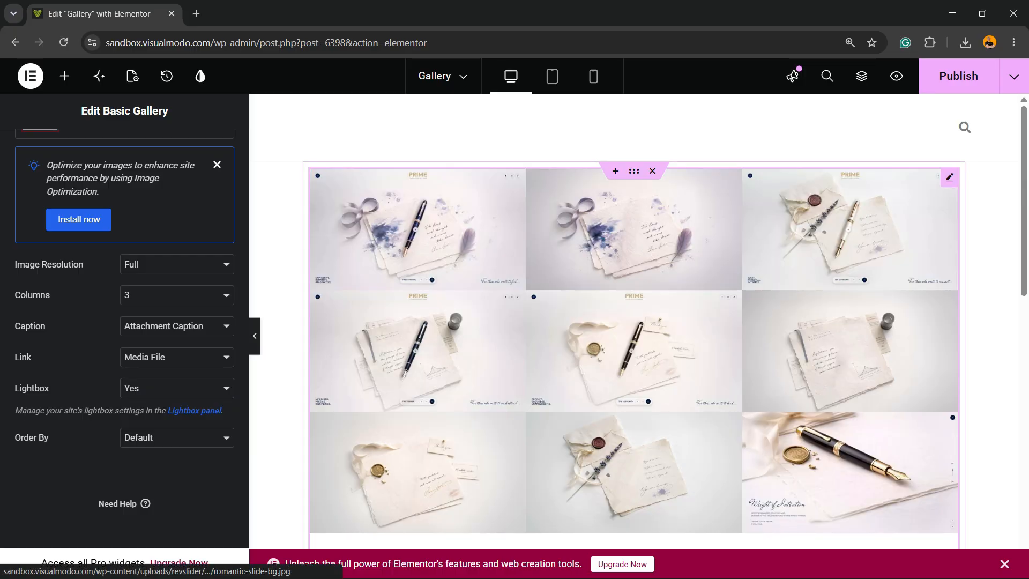
Preview the second gallery image in the lightbox and close the lightbox
left_click(634, 231)
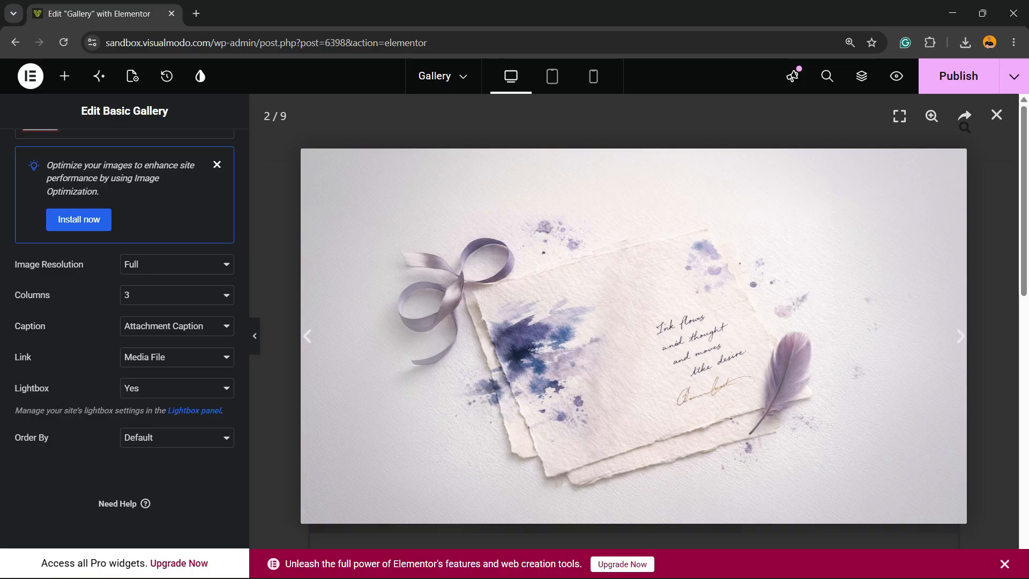
left_click(634, 279)
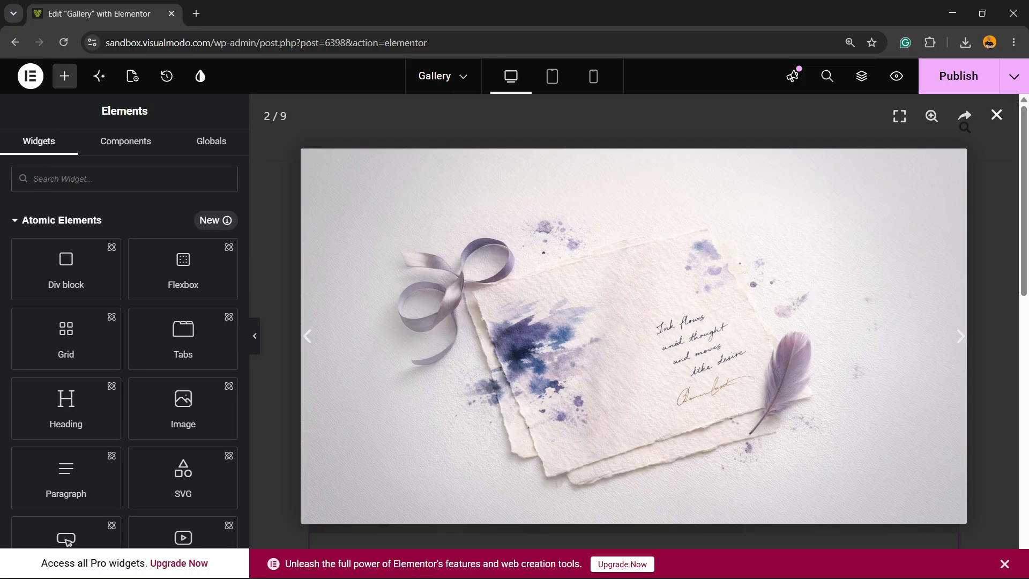
left_click(996, 115)
left_click(633, 220)
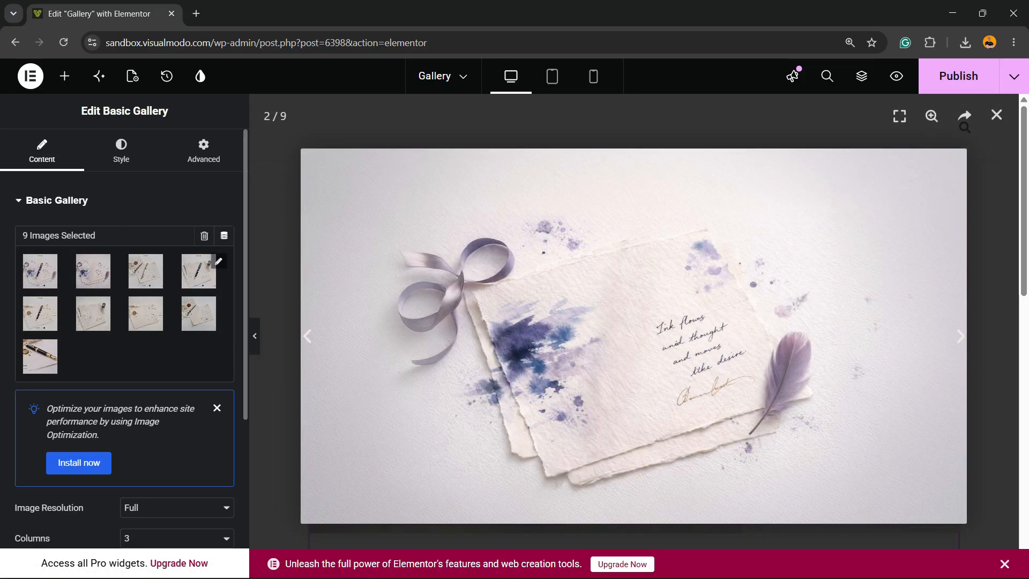
left_click(64, 76)
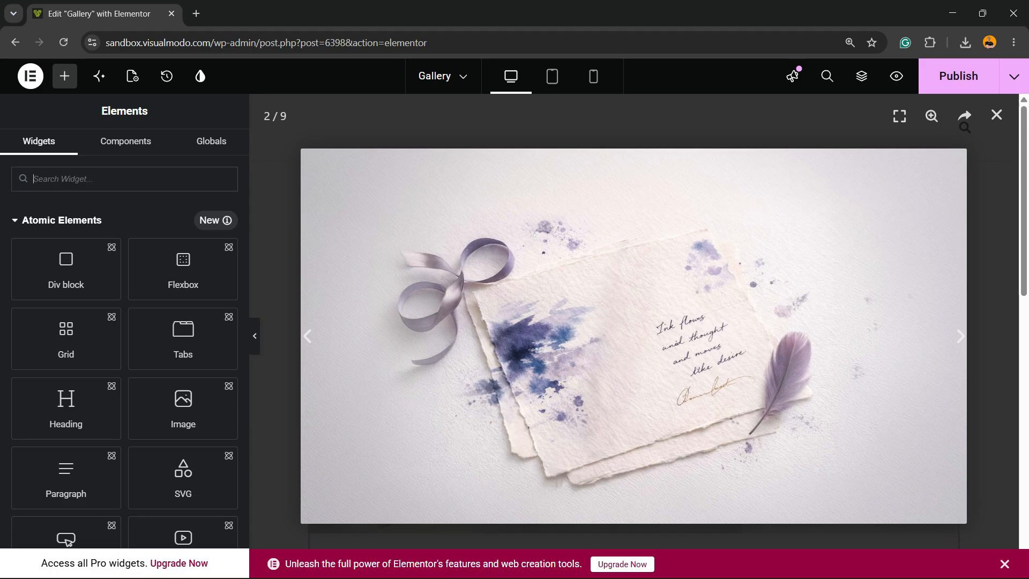
left_click(996, 115)
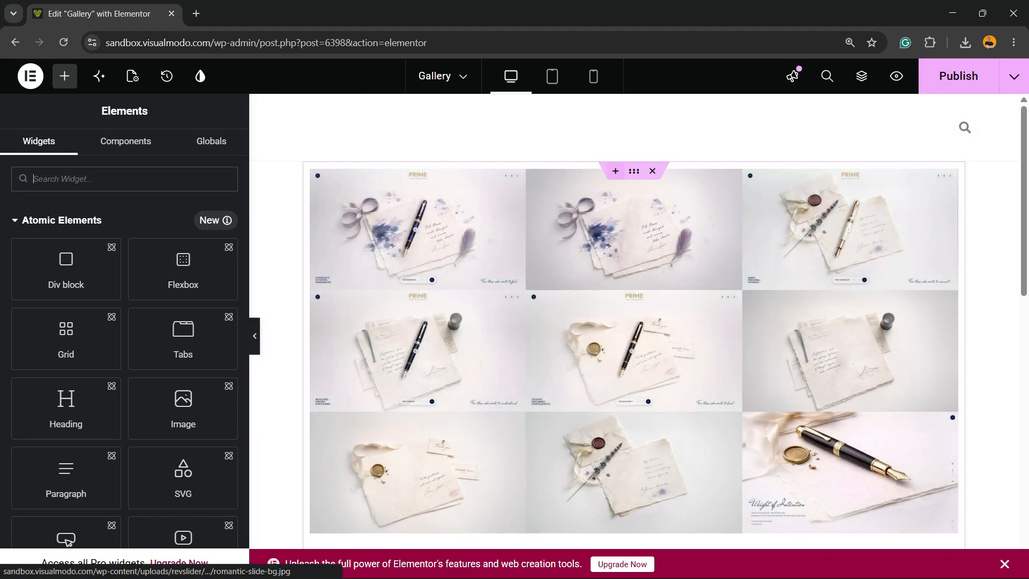
Reopen the Basic Gallery widget for editing and give its images a custom gap of 7 px
right_click(622, 192)
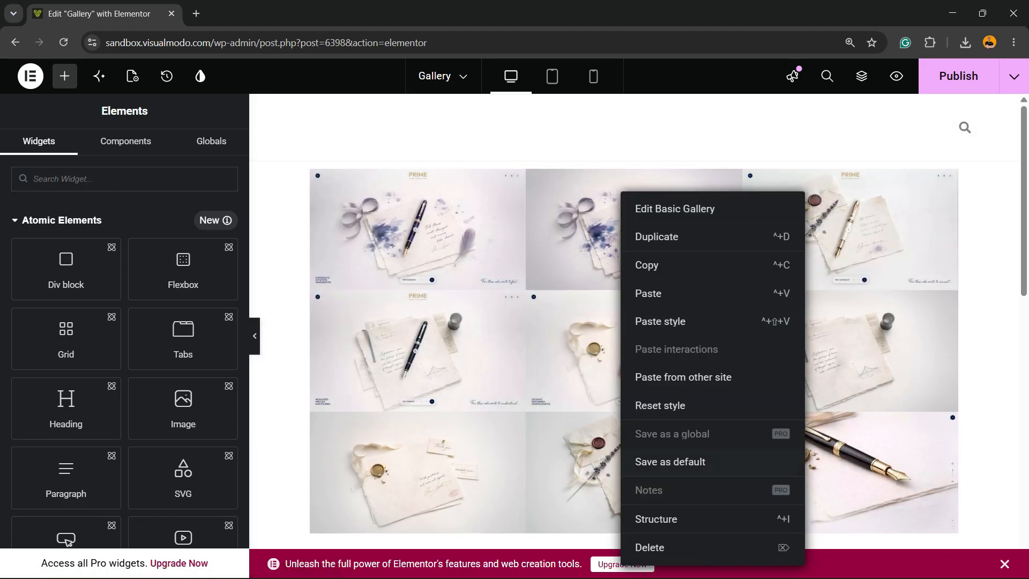
left_click(675, 209)
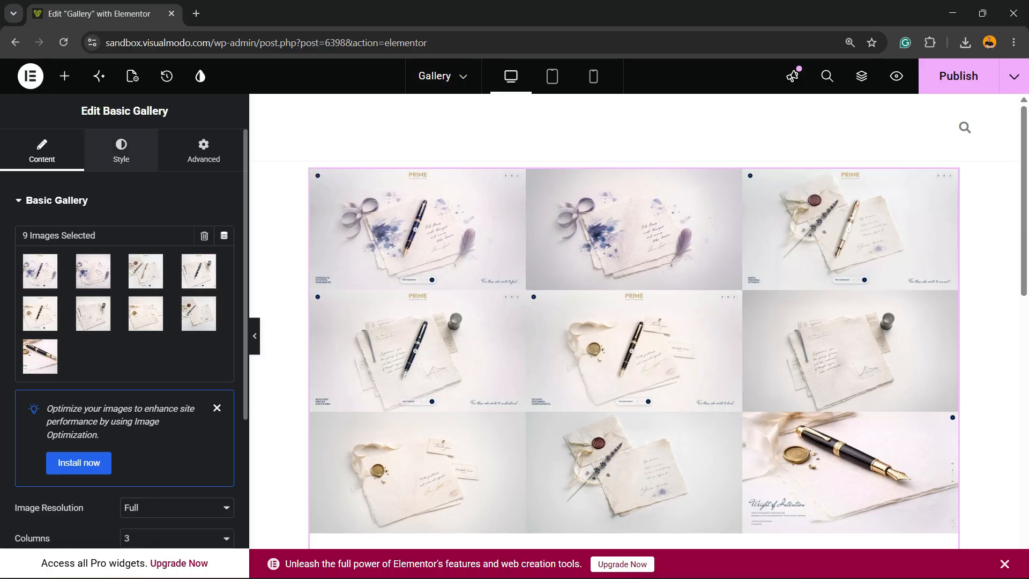
left_click(121, 151)
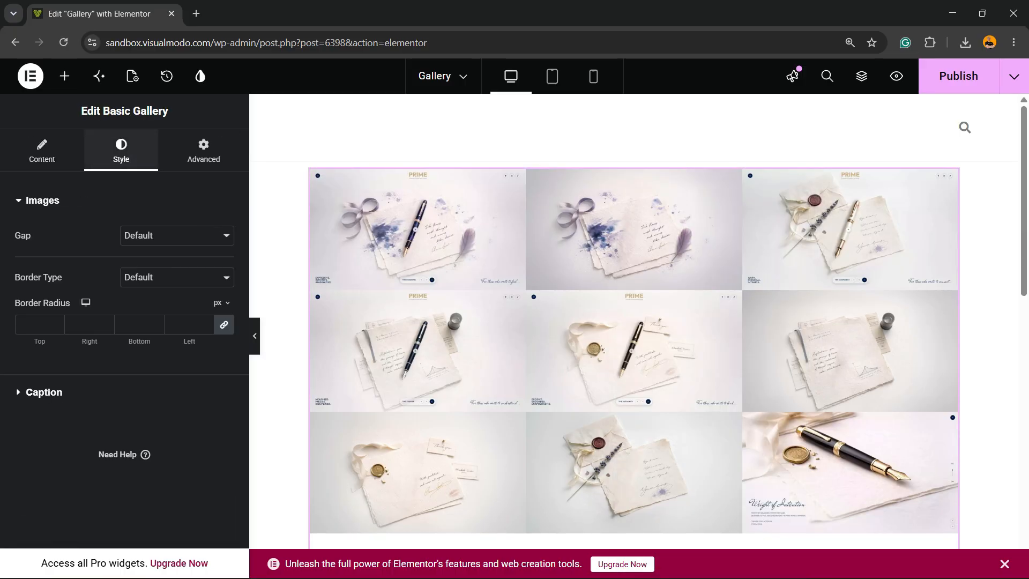
left_click(177, 236)
left_click(161, 270)
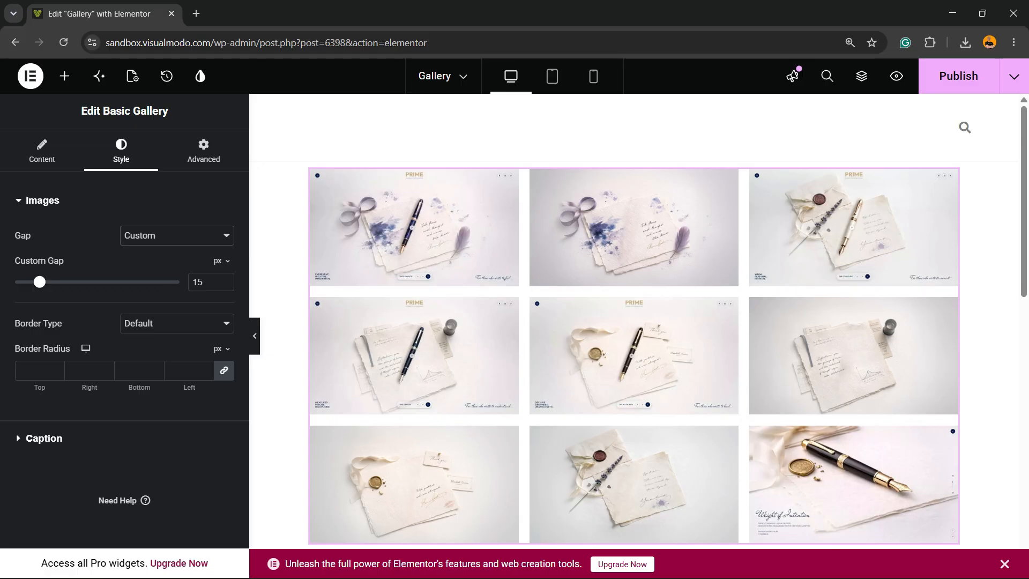
mouse_move(40, 282)
left_mouse_down()
mouse_move(126, 282)
mouse_move(26, 282)
left_mouse_up()
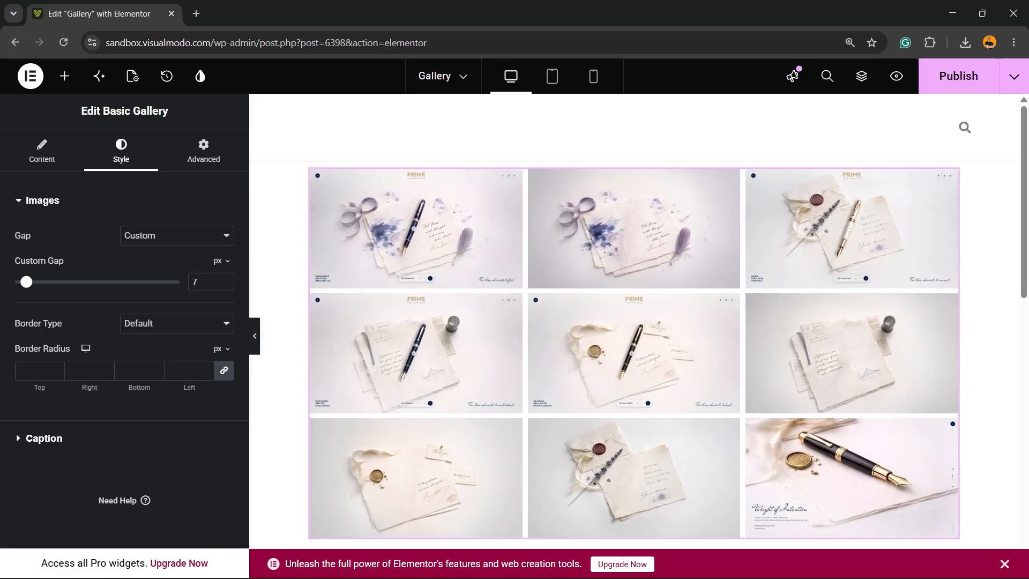
Try the Solid, Double and Dashed border types on the gallery images and return the border type to Default
left_click(177, 324)
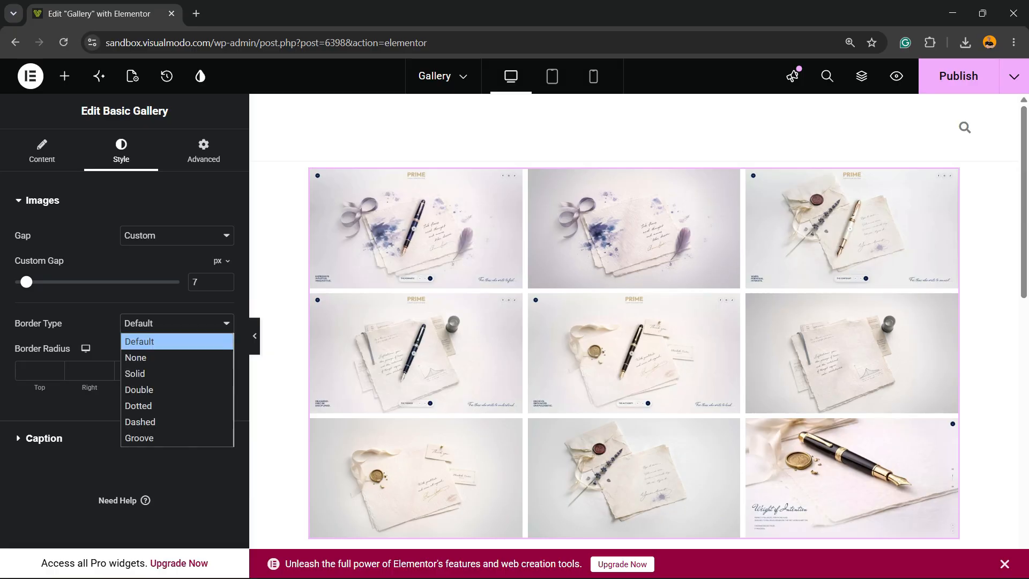
left_click(177, 373)
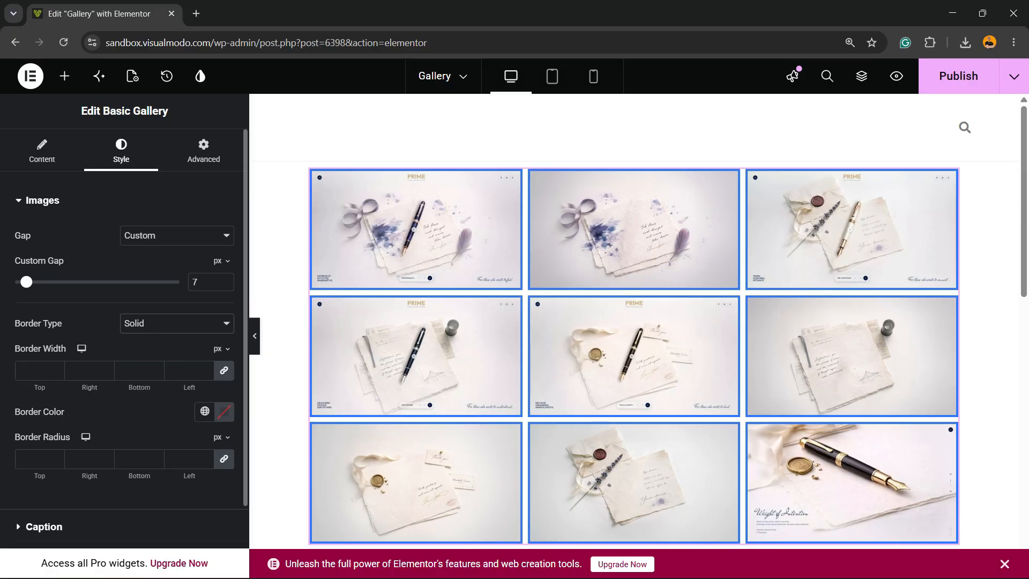
left_click(177, 323)
left_click(177, 390)
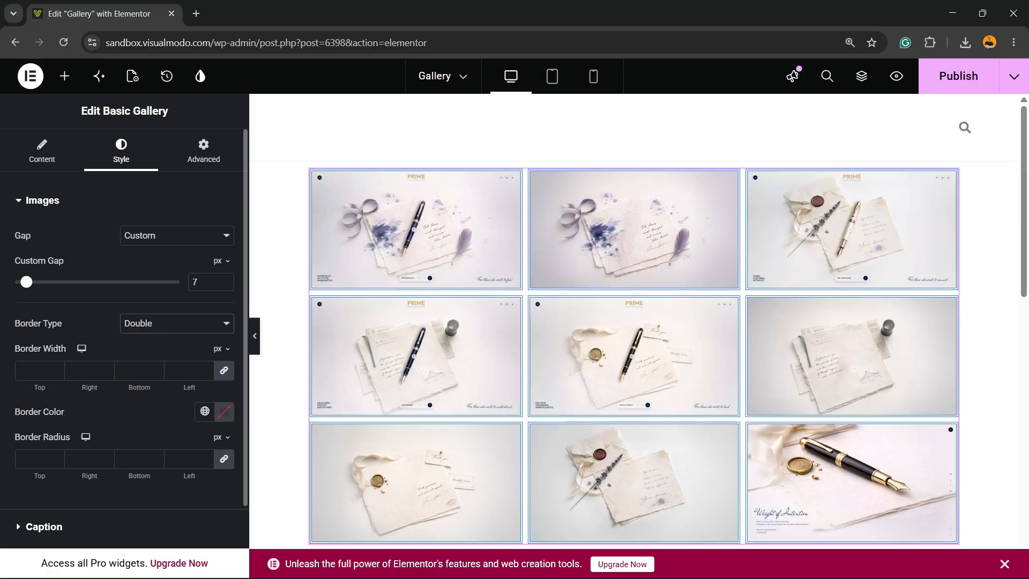
left_click(176, 323)
left_click(177, 422)
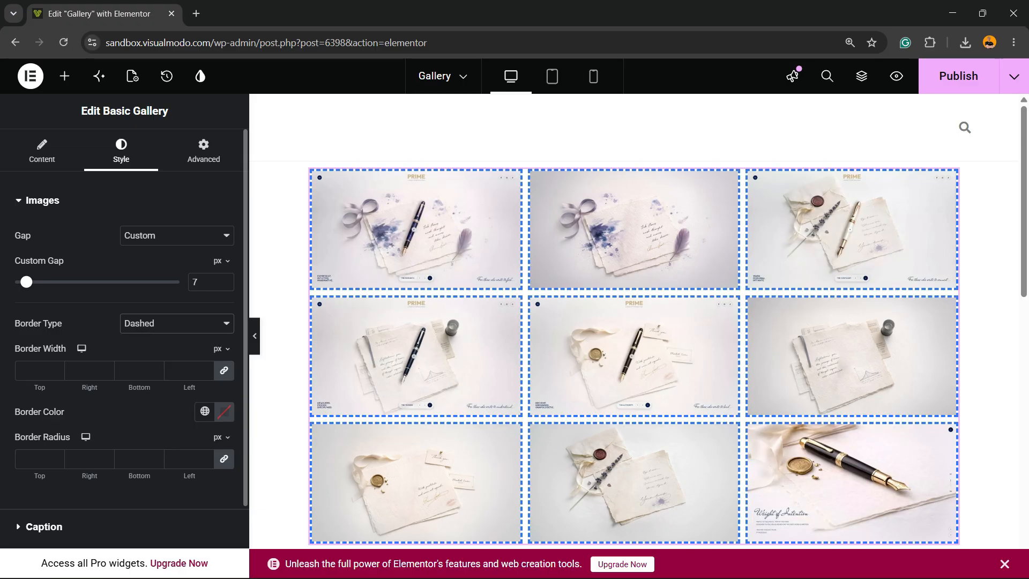
left_click(177, 323)
left_click(177, 341)
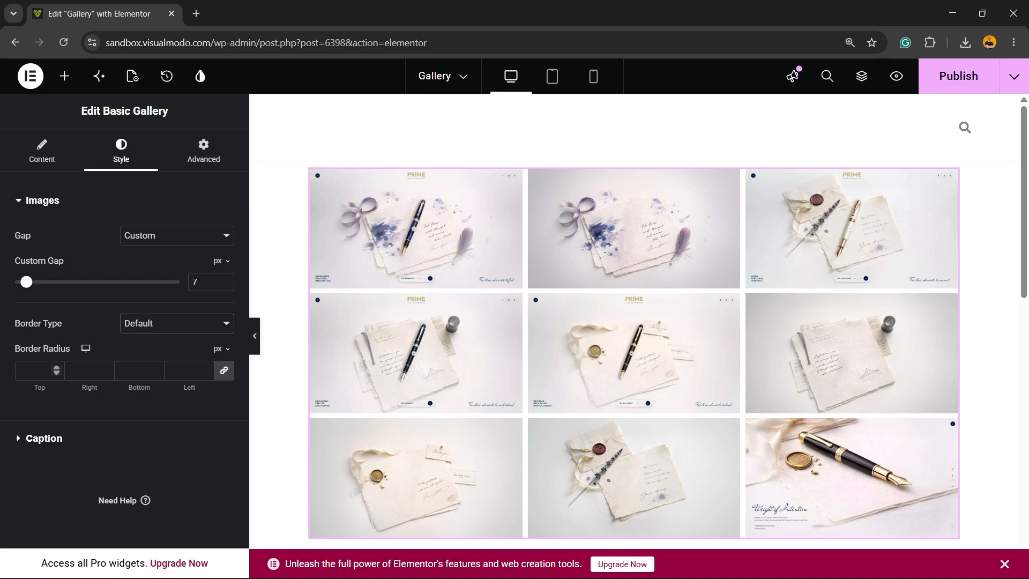
Round the gallery images' corners, trying radii of 25 and 10 px before setting all four to 8 px
left_click(34, 370)
type("0")
key("BackSpace")
type("25")
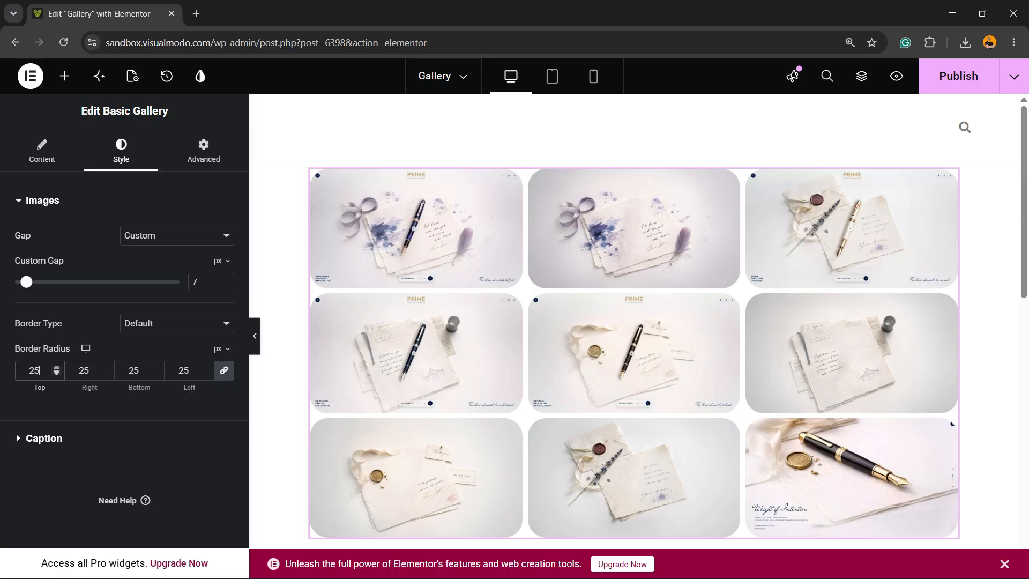
key("BackSpace")
key("BackSpace")
type("10")
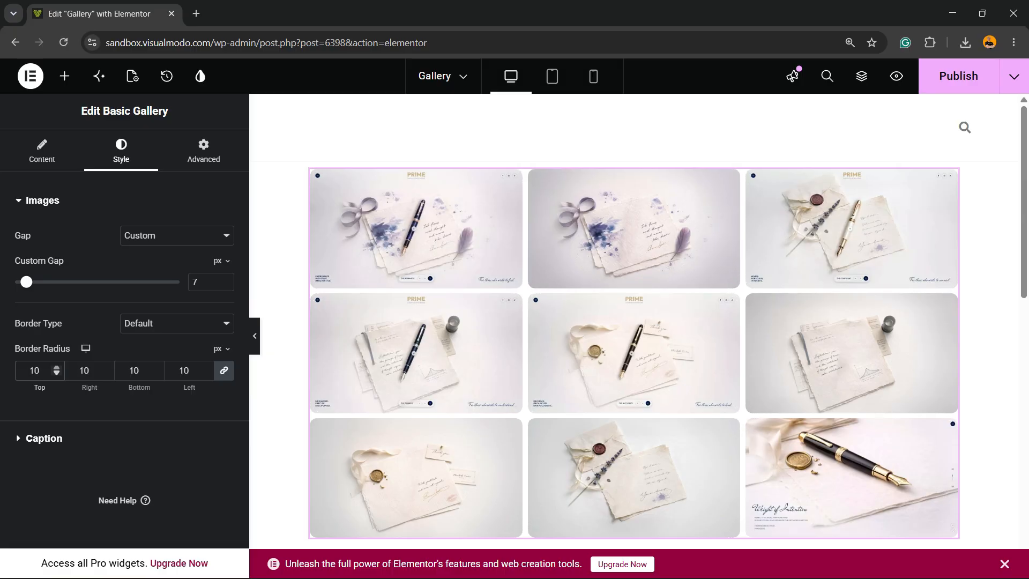
key("BackSpace")
key("BackSpace")
type("8")
Open the gallery's caption style settings, check the page and publish it
left_click(44, 438)
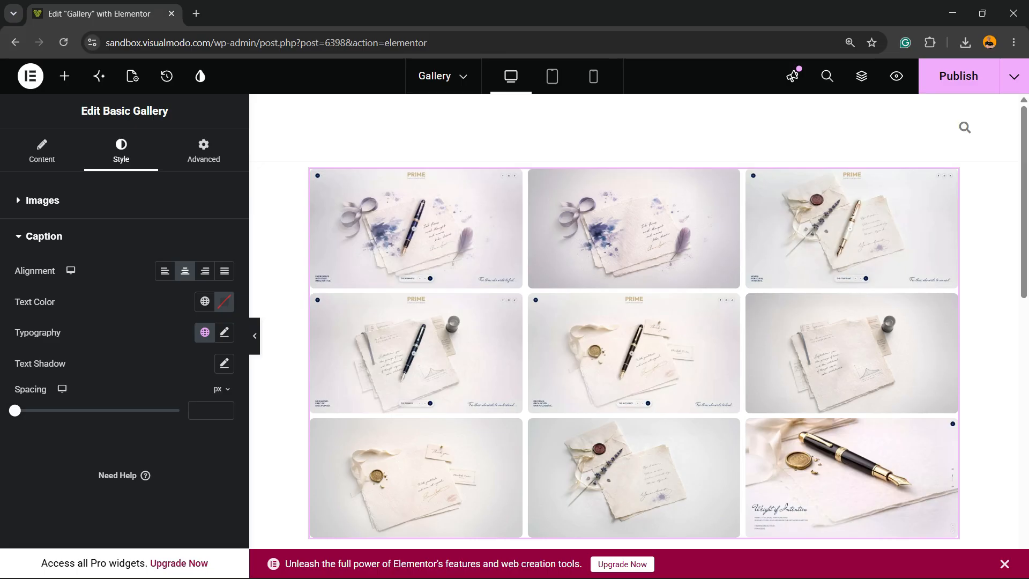
scroll(633, 371, "down", 5)
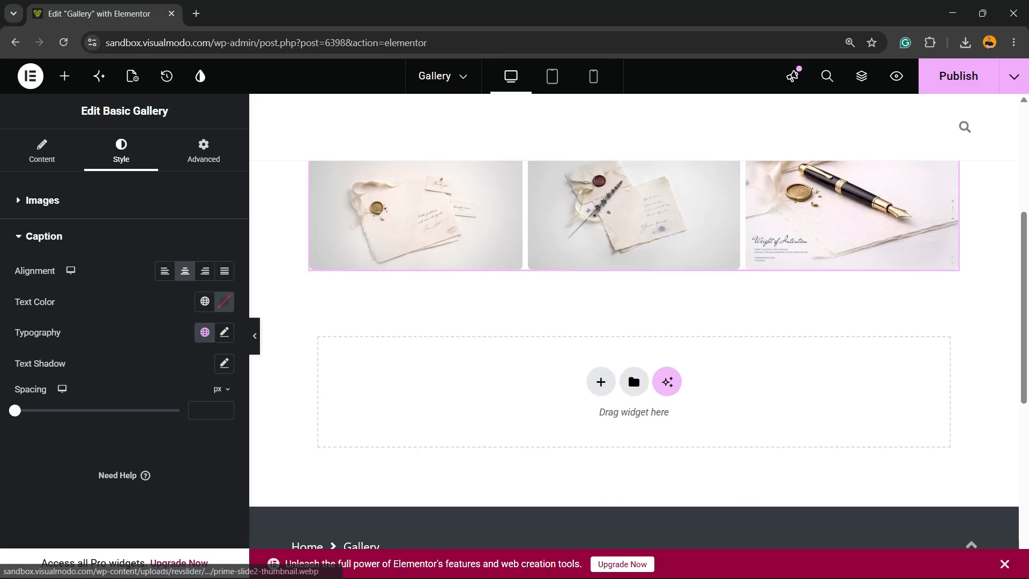
scroll(632, 372, "up", 5)
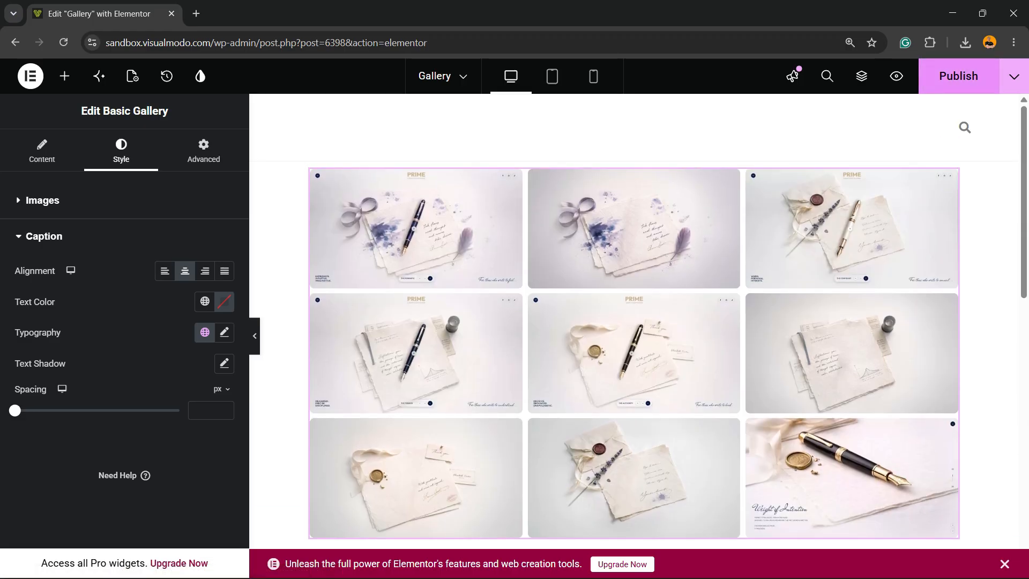
key("ctrl+s")
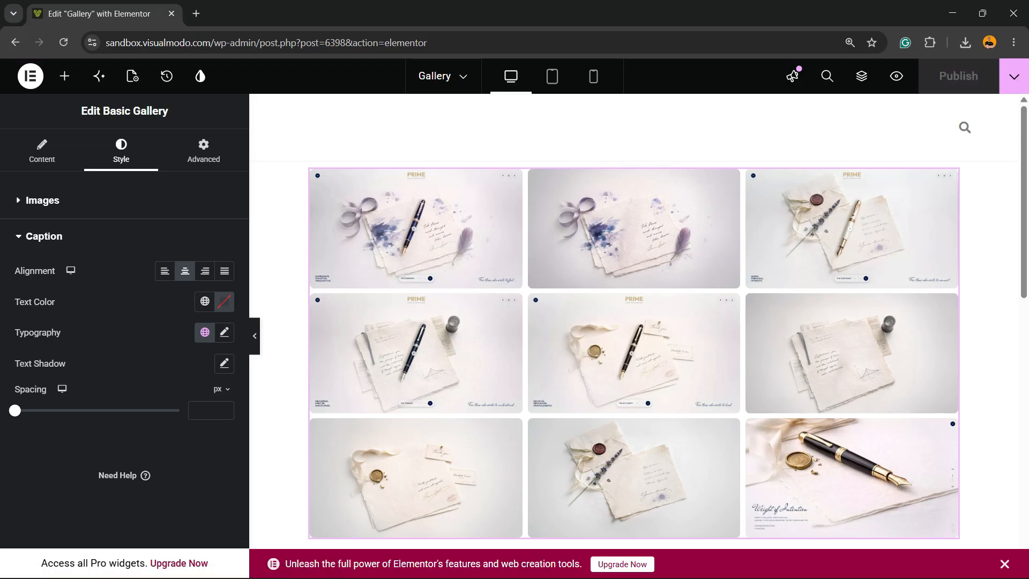
Preview the gallery in the tablet and mobile portrait layouts and return to the desktop layout
left_click(552, 76)
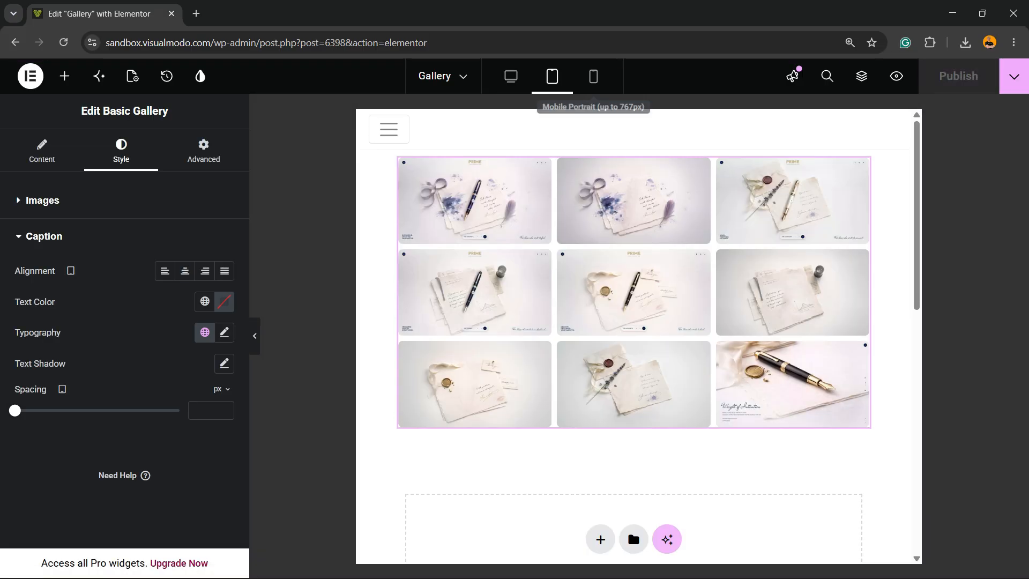
left_click(594, 76)
scroll(634, 241, "down", 10)
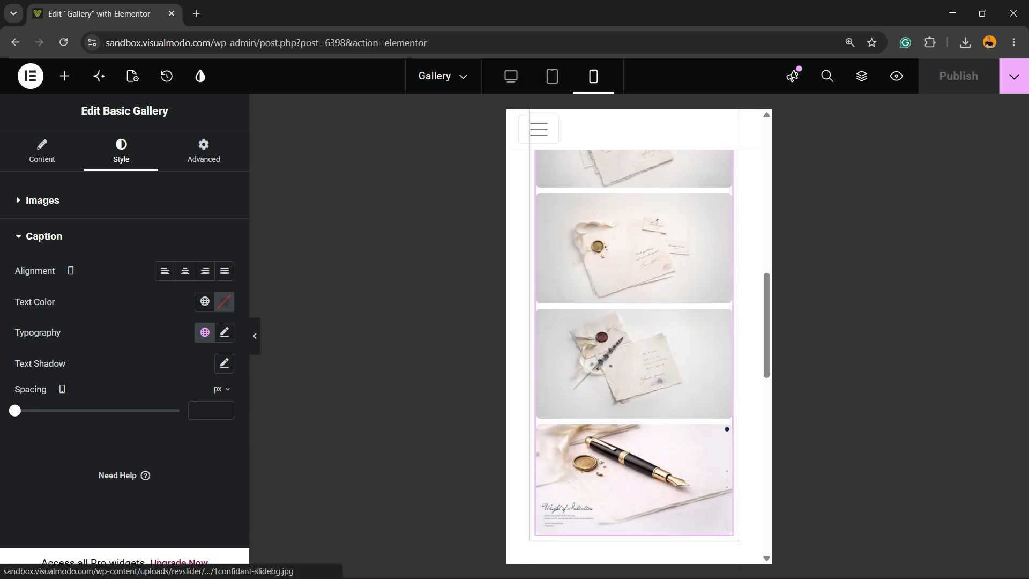
scroll(633, 241, "up", 8)
left_click(552, 76)
left_click(510, 76)
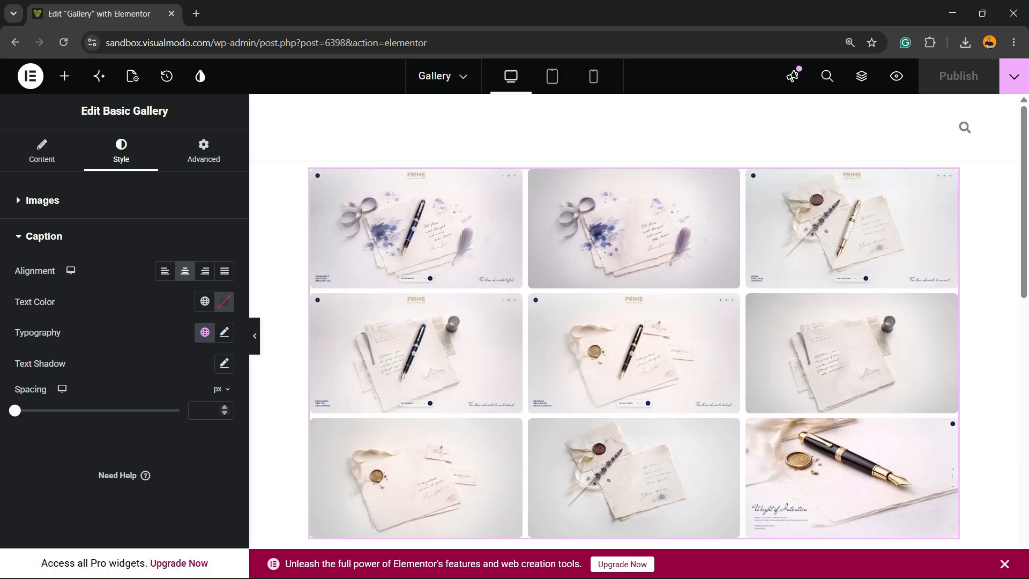
Examine the gallery widget's advanced settings, from Layout through Motion Effects to Custom CSS
left_click(204, 152)
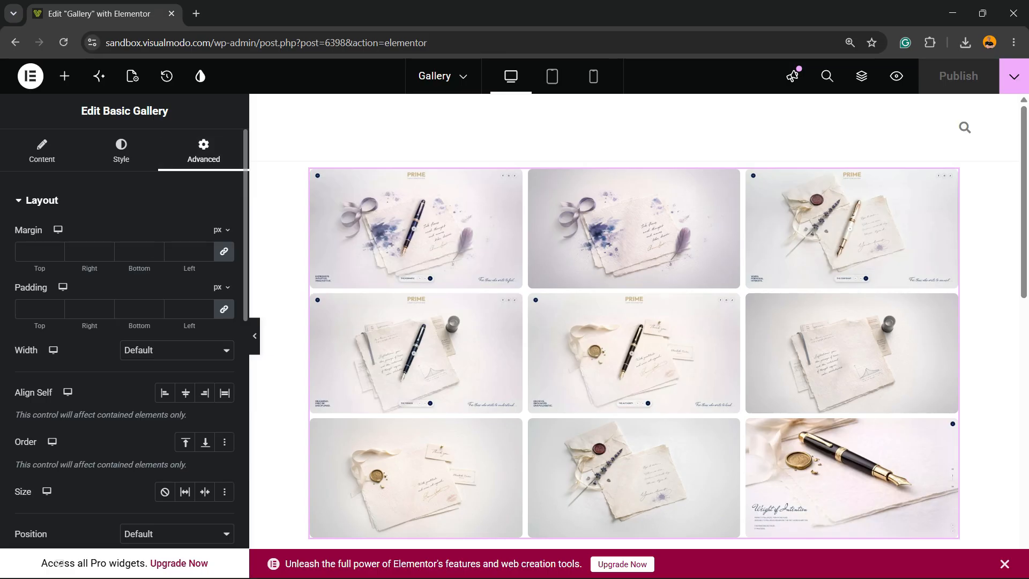
scroll(123, 375, "down", 5)
scroll(123, 375, "up", 5)
scroll(106, 251, "down", 5)
scroll(124, 333, "down", 6)
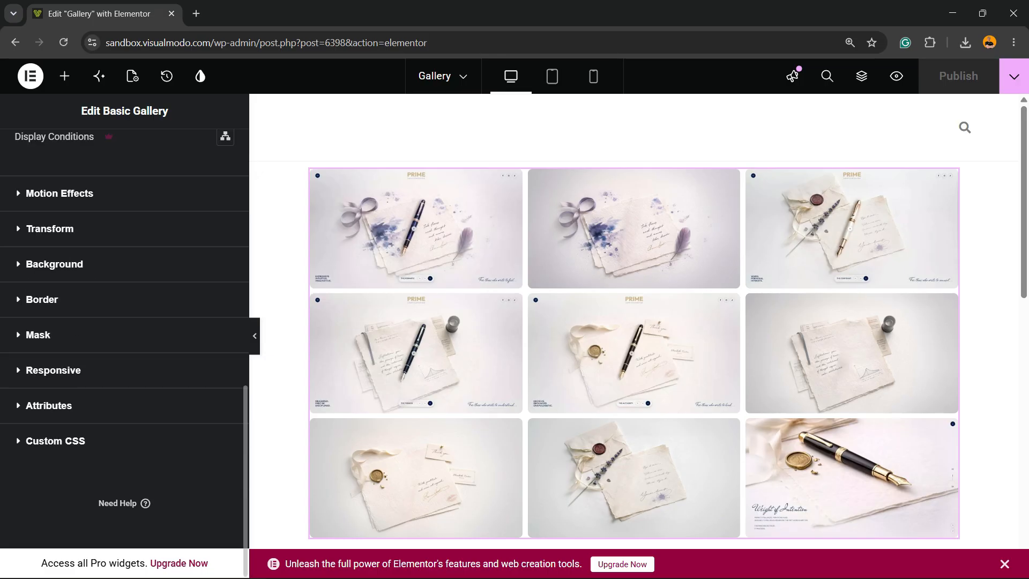
scroll(124, 333, "up", 11)
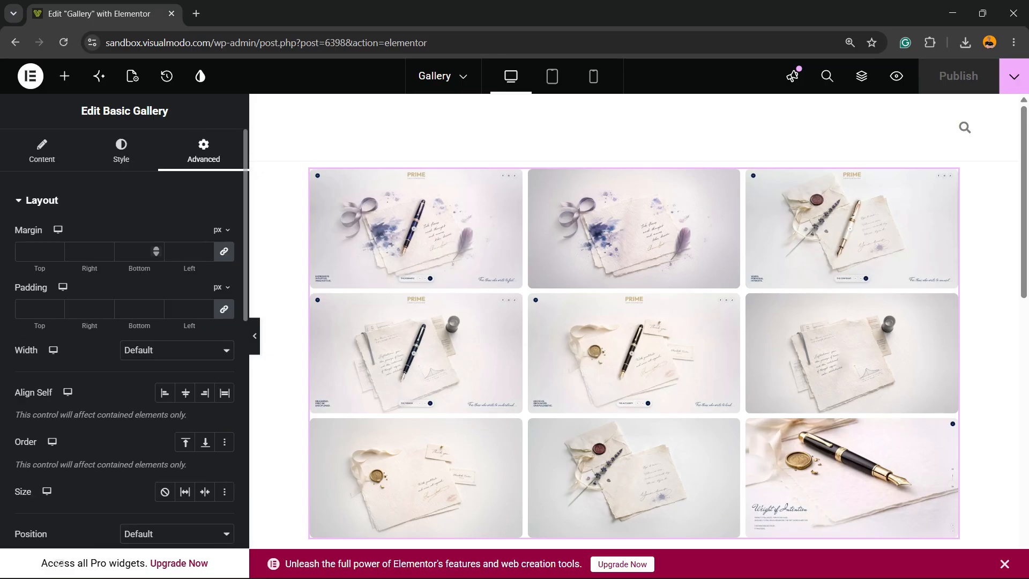